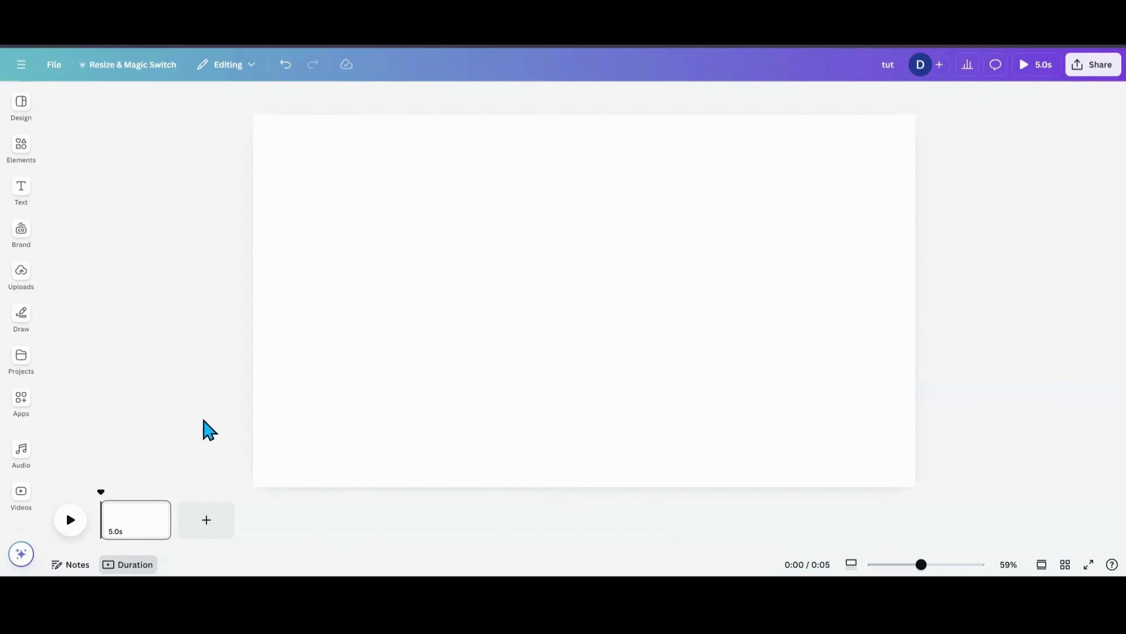
- Add a heading reading 'W' and set its font to Chunk Five
left_click(21, 197)
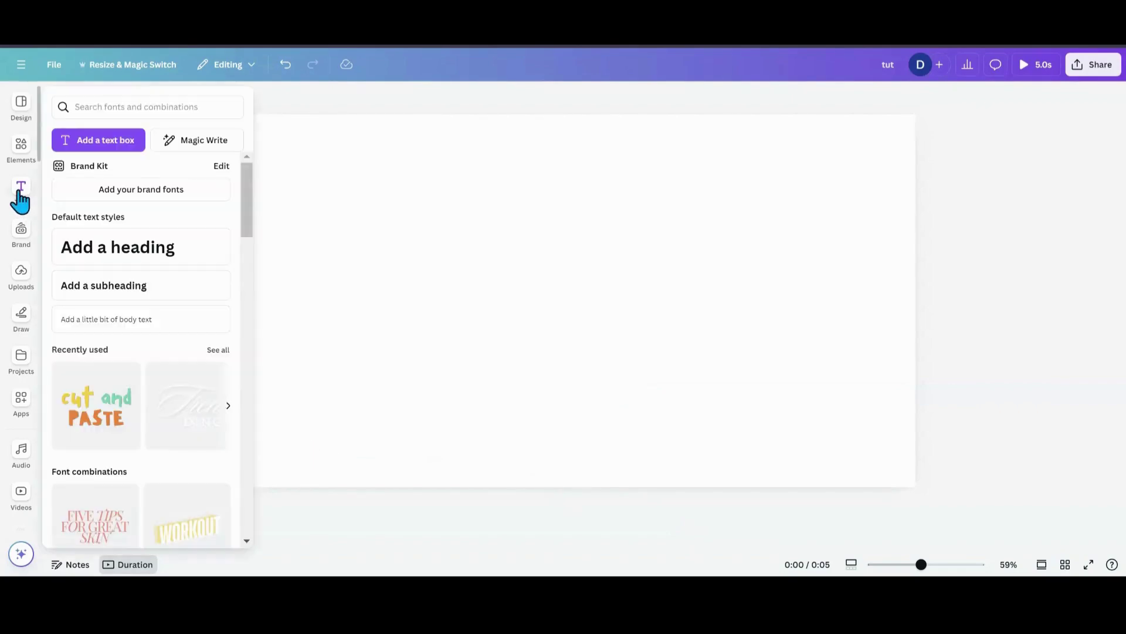
left_click(110, 270)
left_click(253, 316)
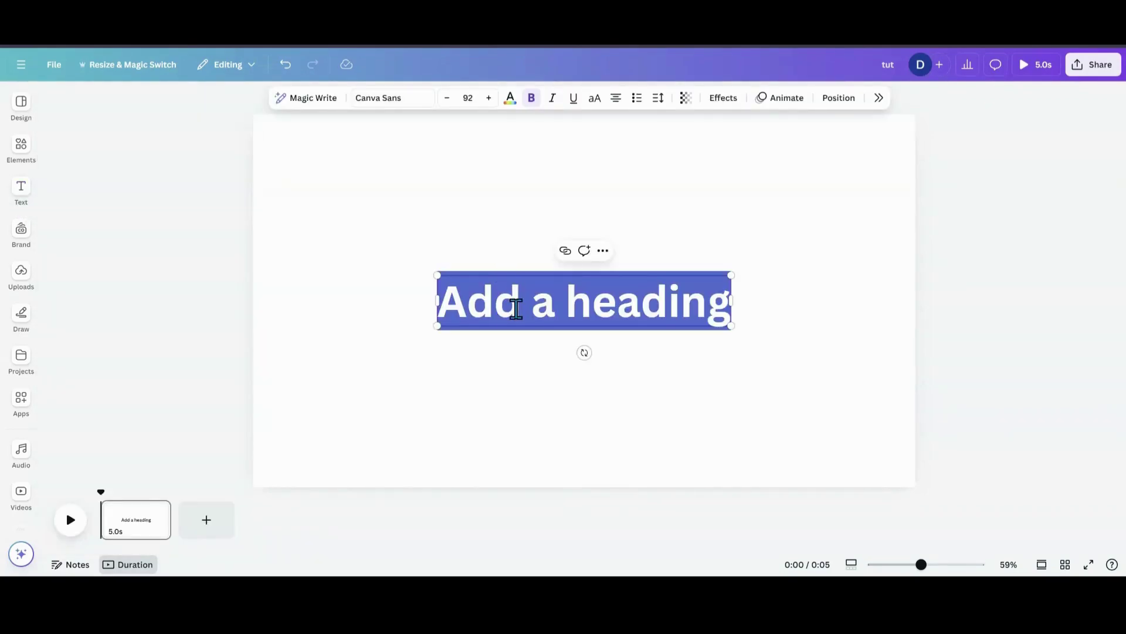
type("W")
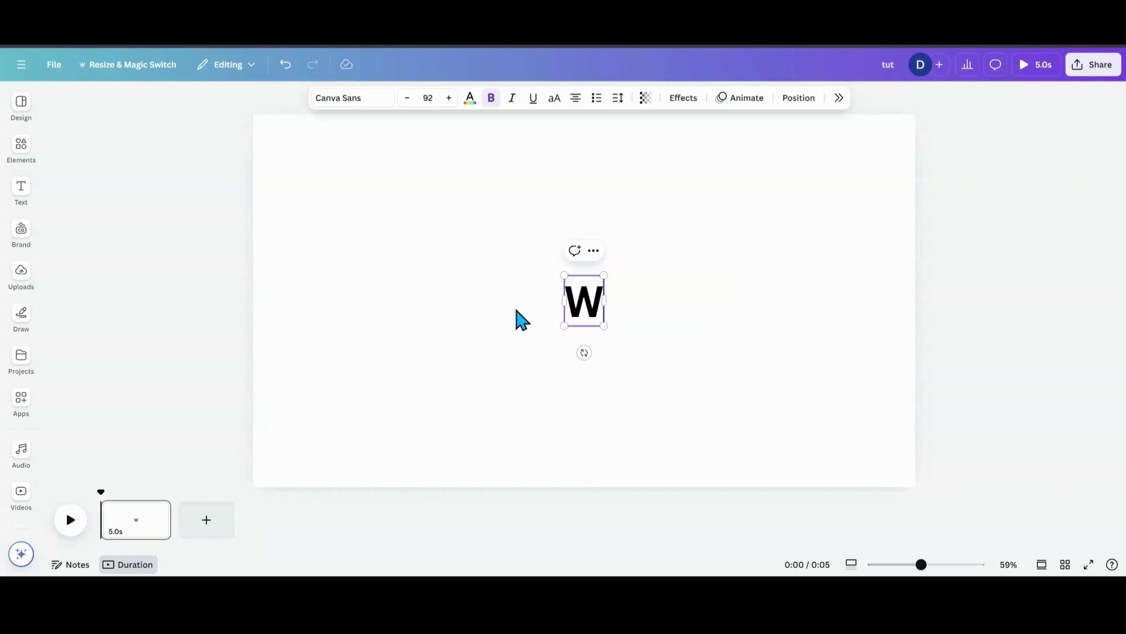
left_click(367, 99)
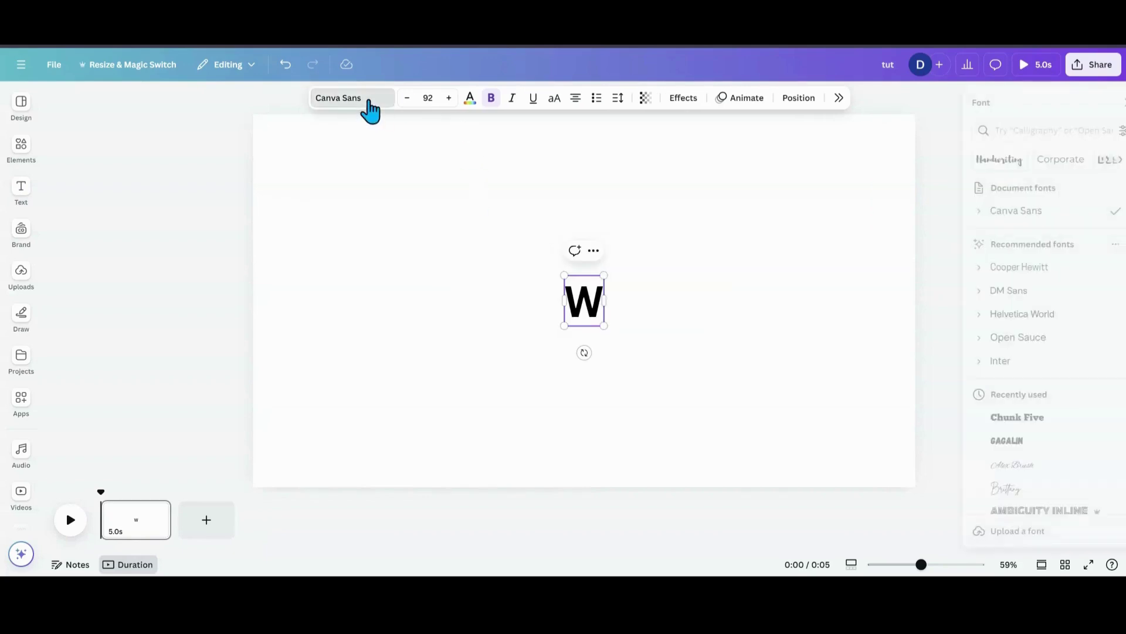
left_click(1007, 421)
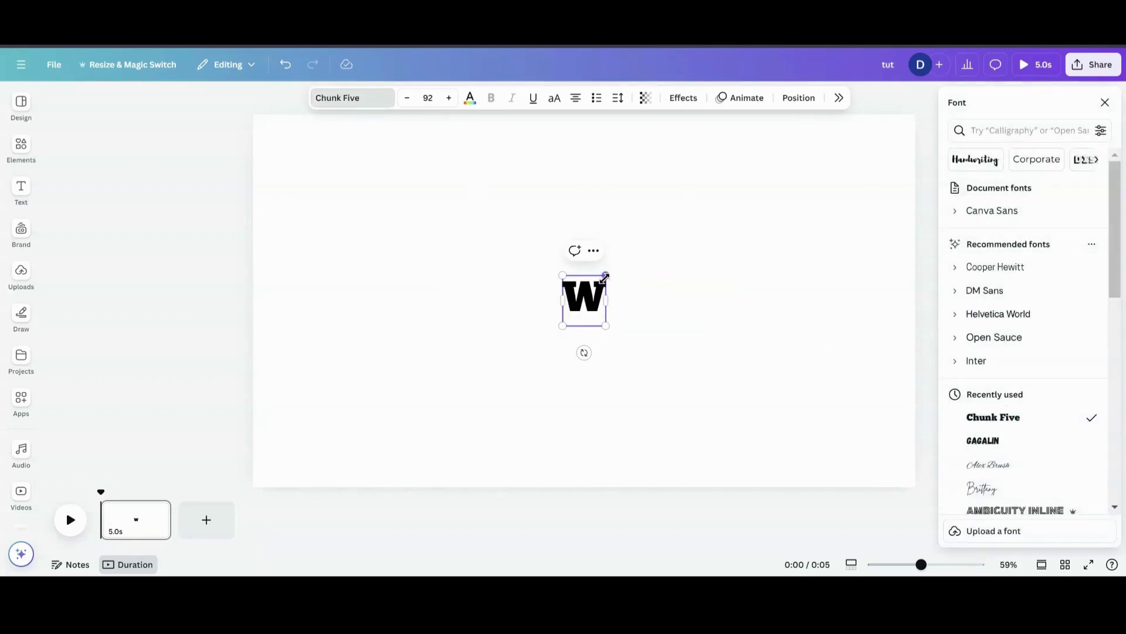
- Enlarge the W to size 589 and centre it near the top of the page
left_click_drag(605, 276, 803, 208)
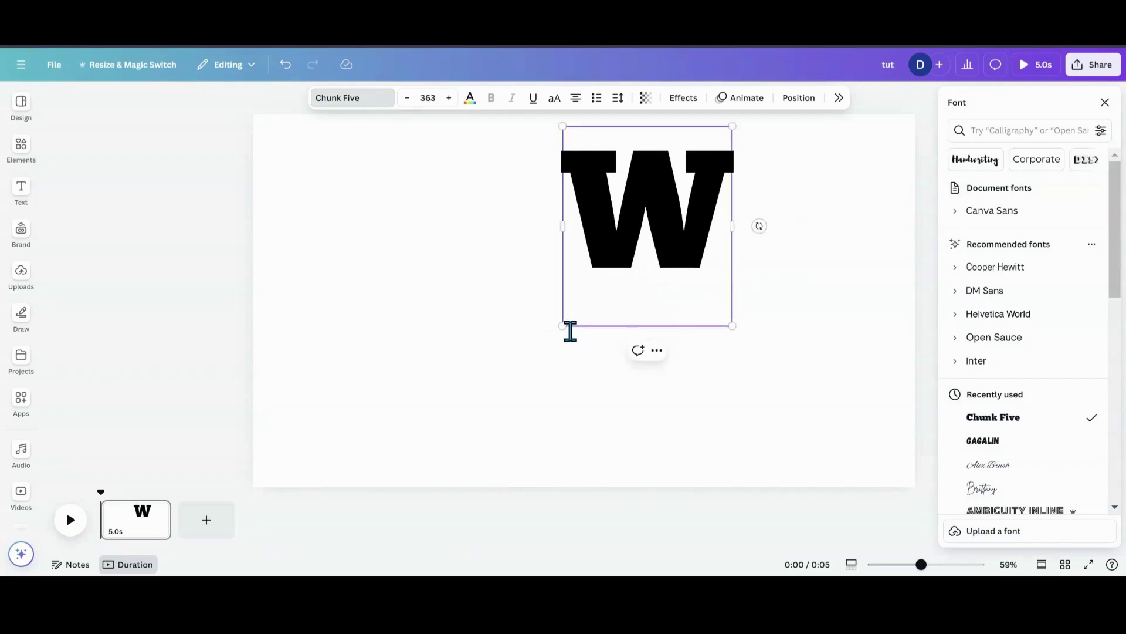
left_click_drag(563, 326, 443, 438)
left_click(415, 325)
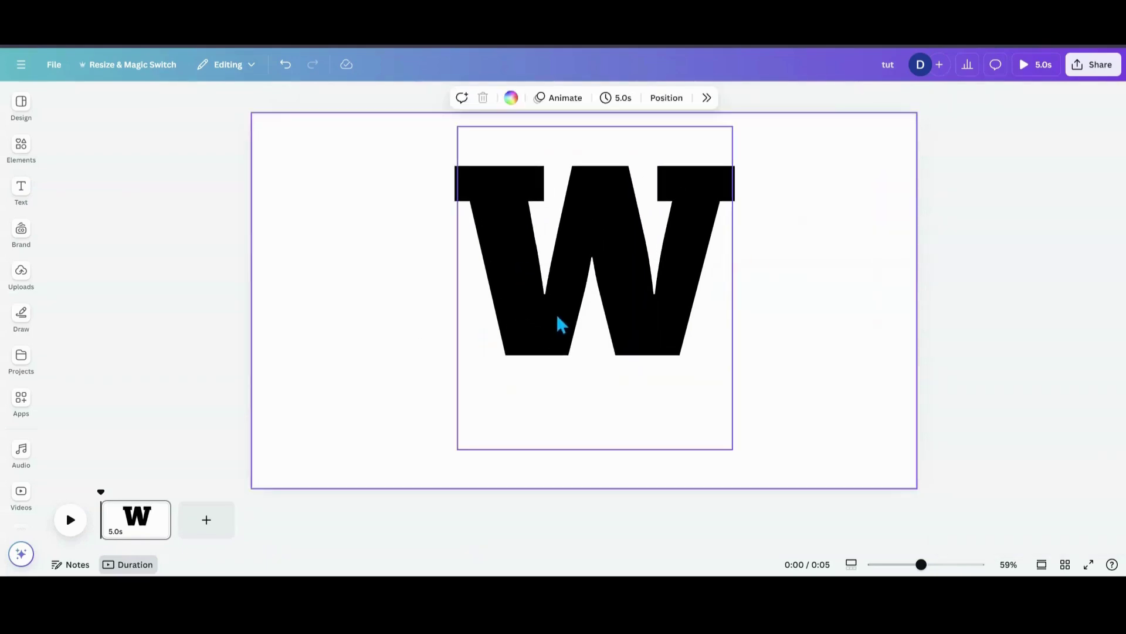
left_click_drag(558, 318, 552, 337)
left_click(346, 301)
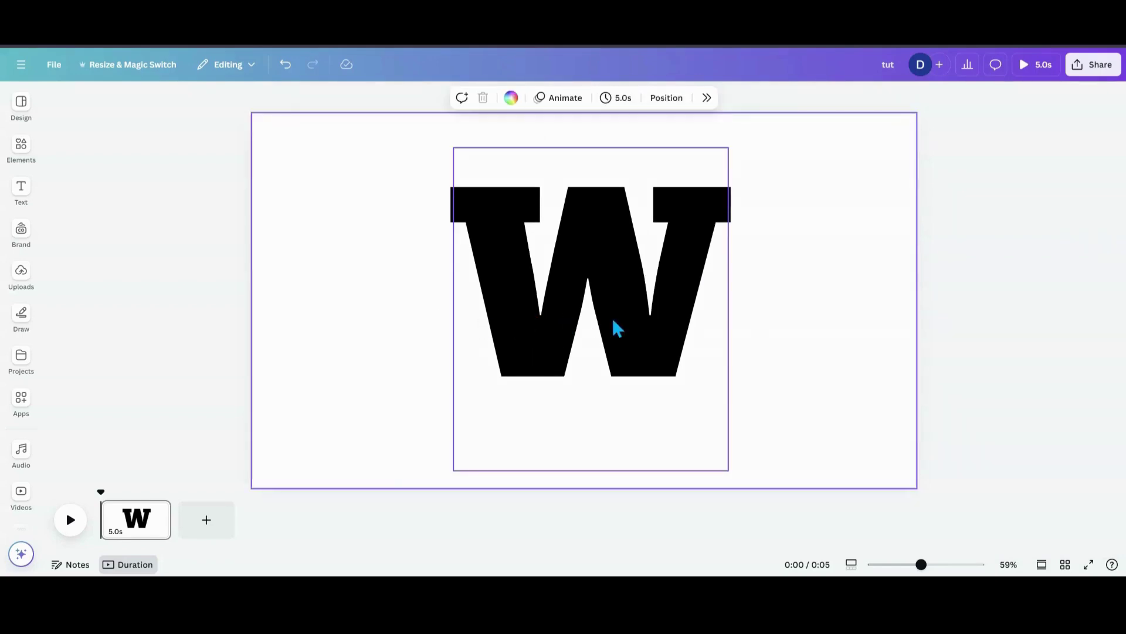
- Add a second heading reading 'WARRIORS' and place it across the middle of the W
left_click(21, 191)
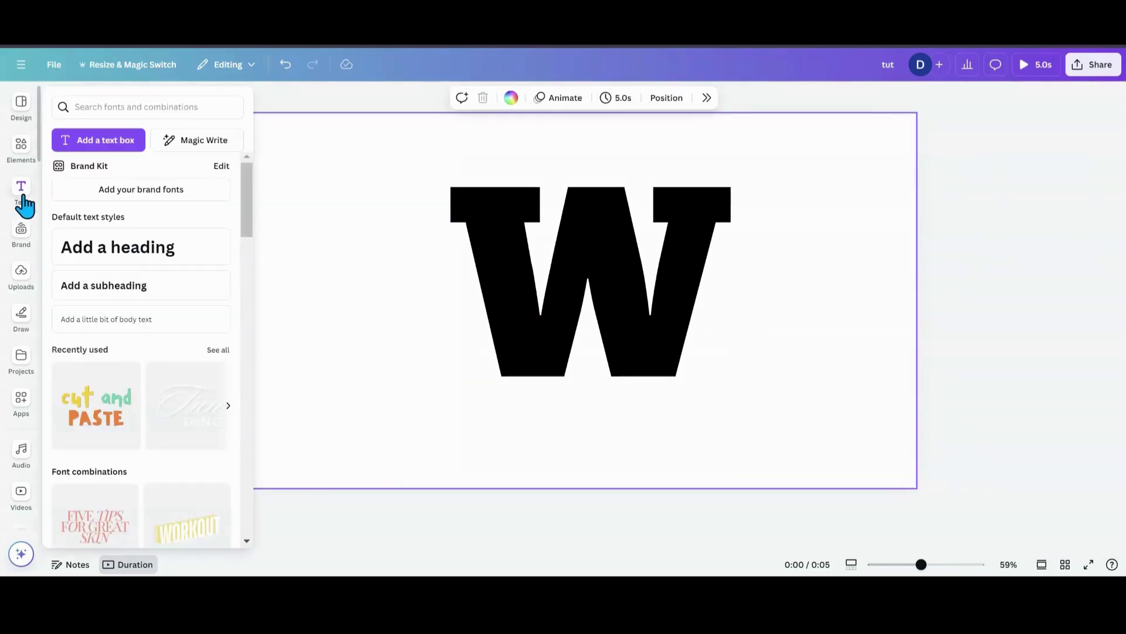
left_click(96, 250)
left_click(809, 294)
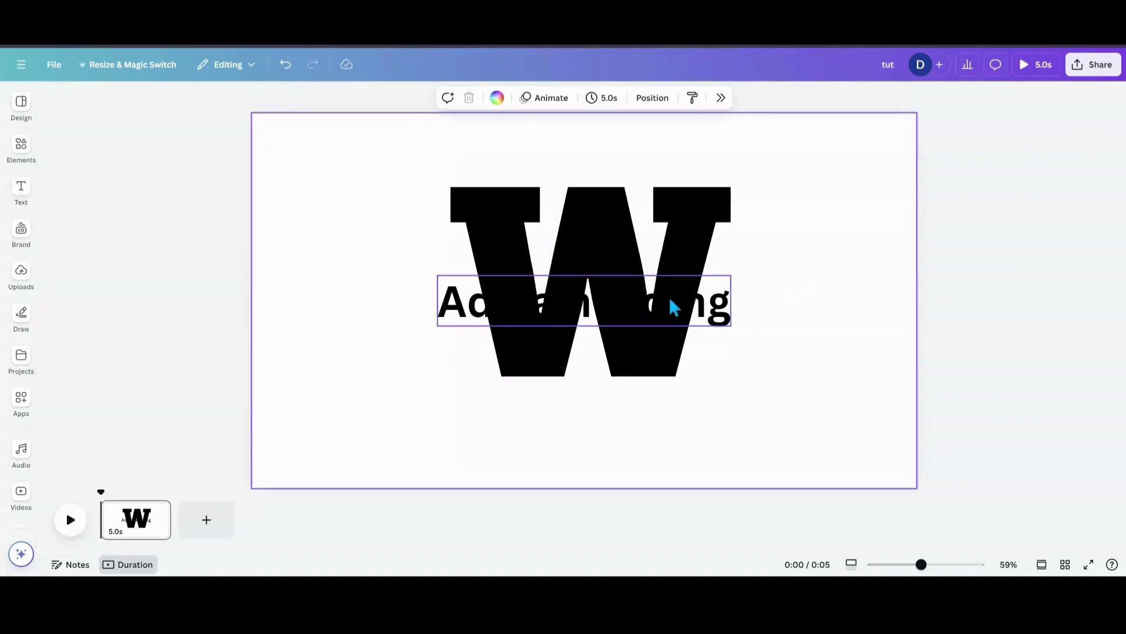
left_click_drag(669, 301, 642, 424)
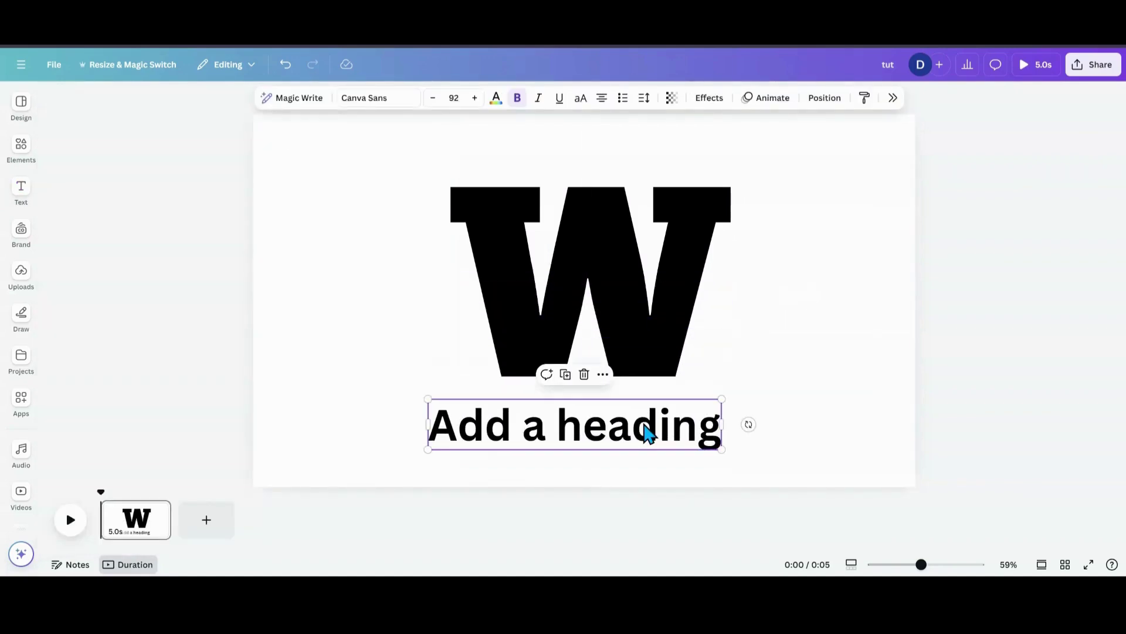
double_click(644, 424)
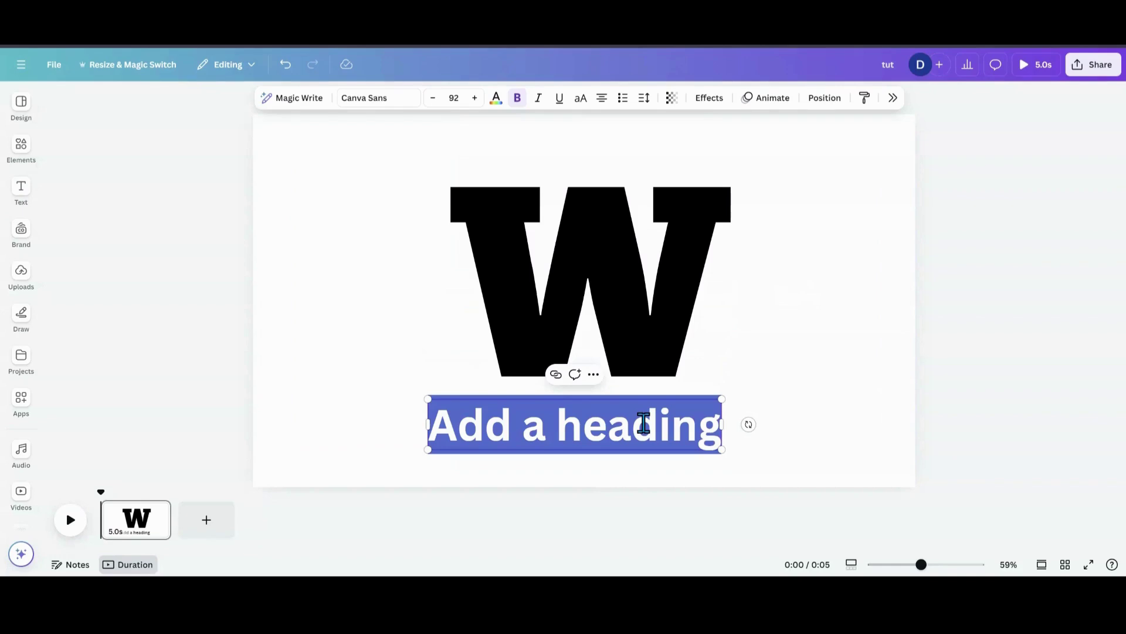
type("W")
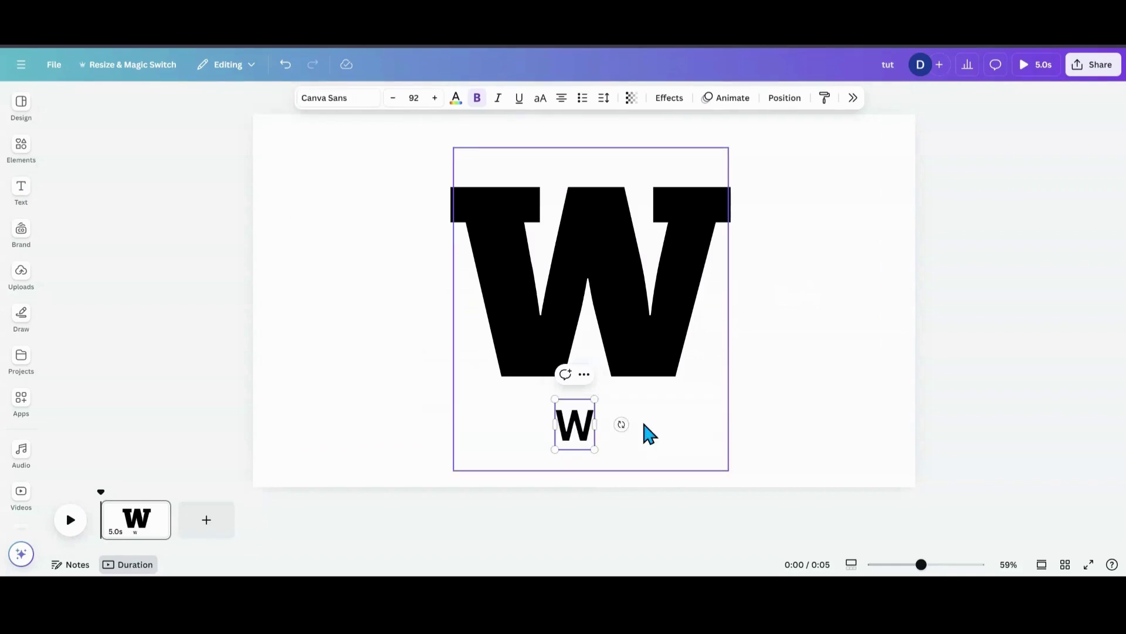
type("ARR")
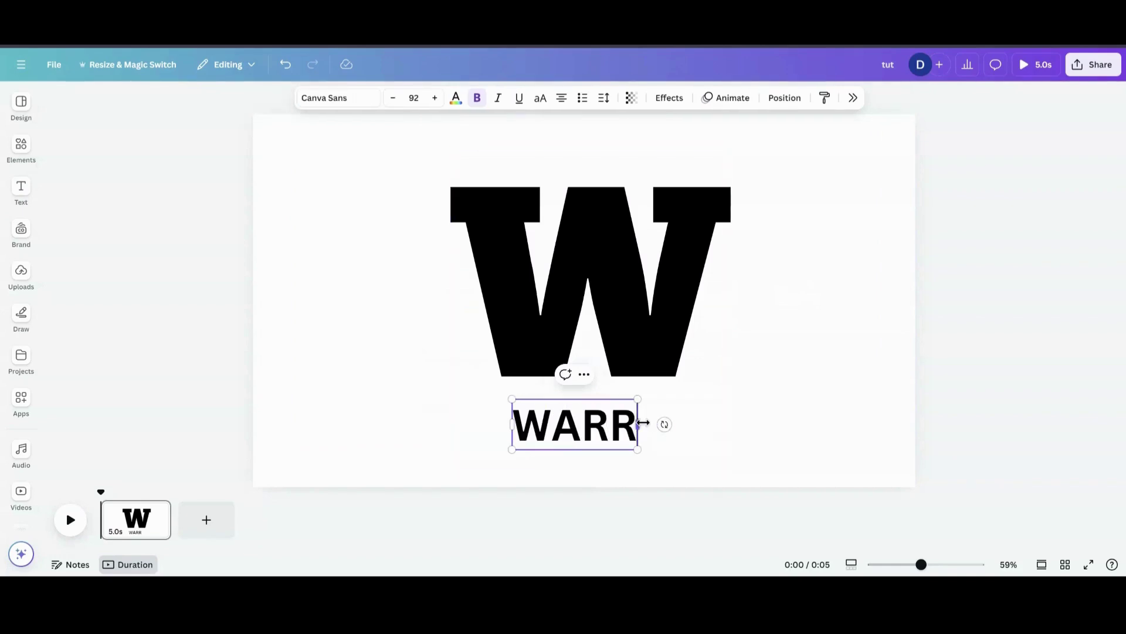
type("IORS")
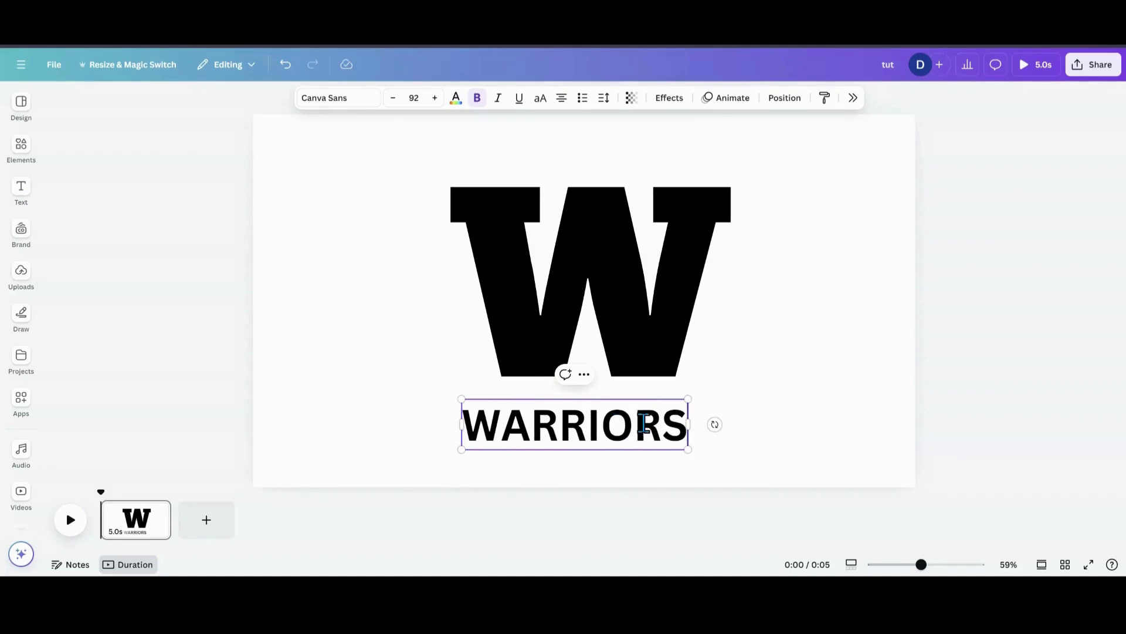
left_click(799, 414)
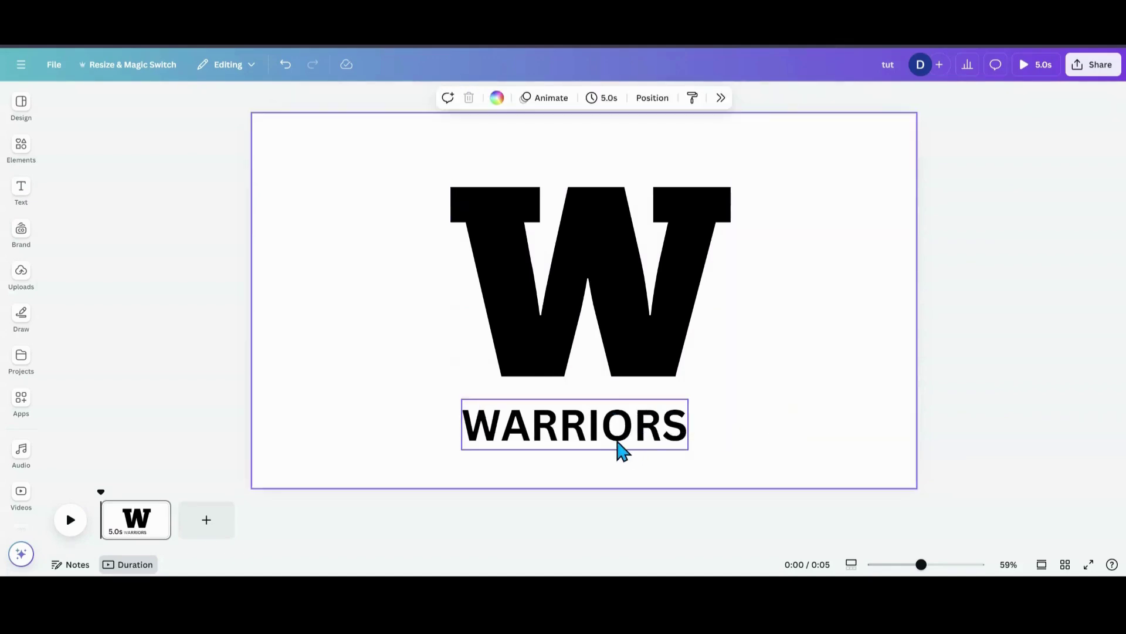
left_click(623, 410)
left_click_drag(623, 409, 627, 311)
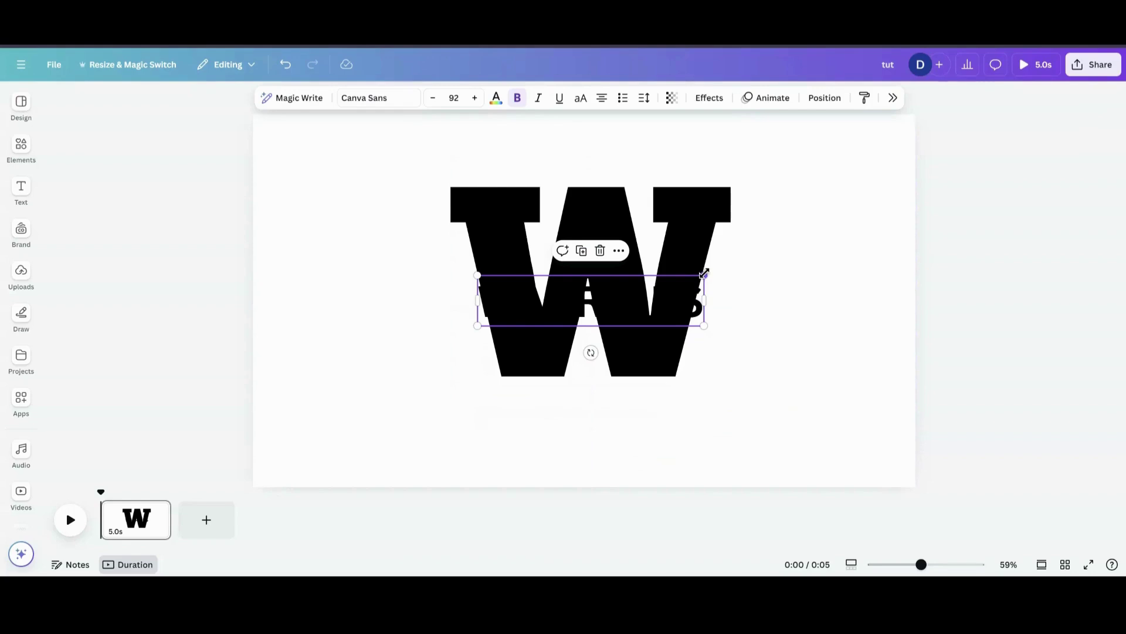
- Make WARRIORS purple, enlarge it to size 115, and increase its spacing
left_click(496, 98)
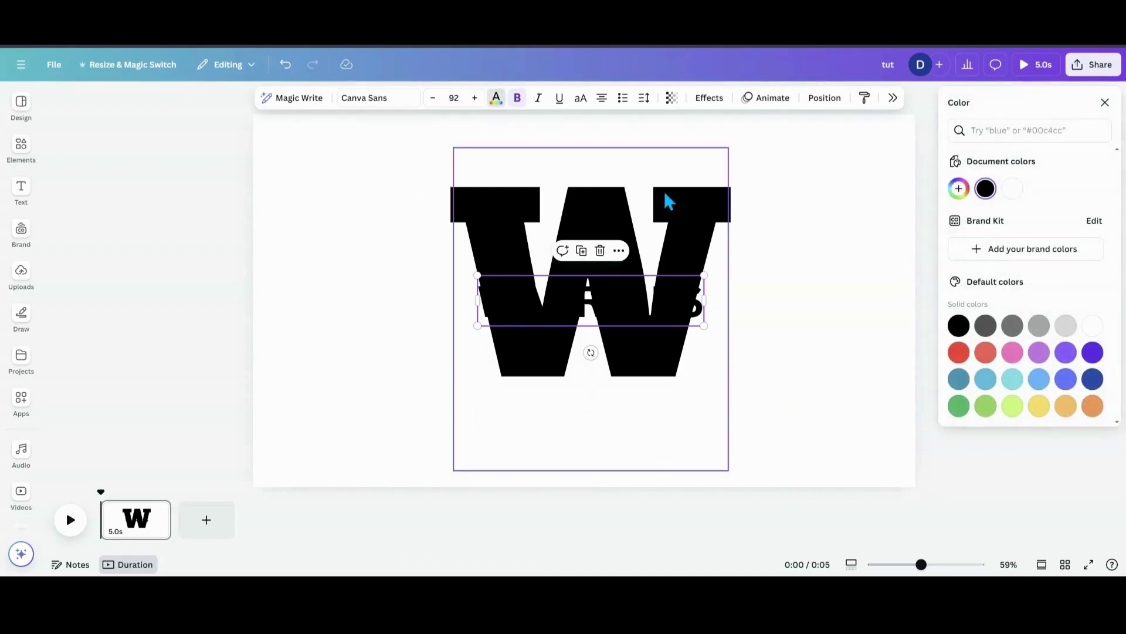
left_click(1063, 356)
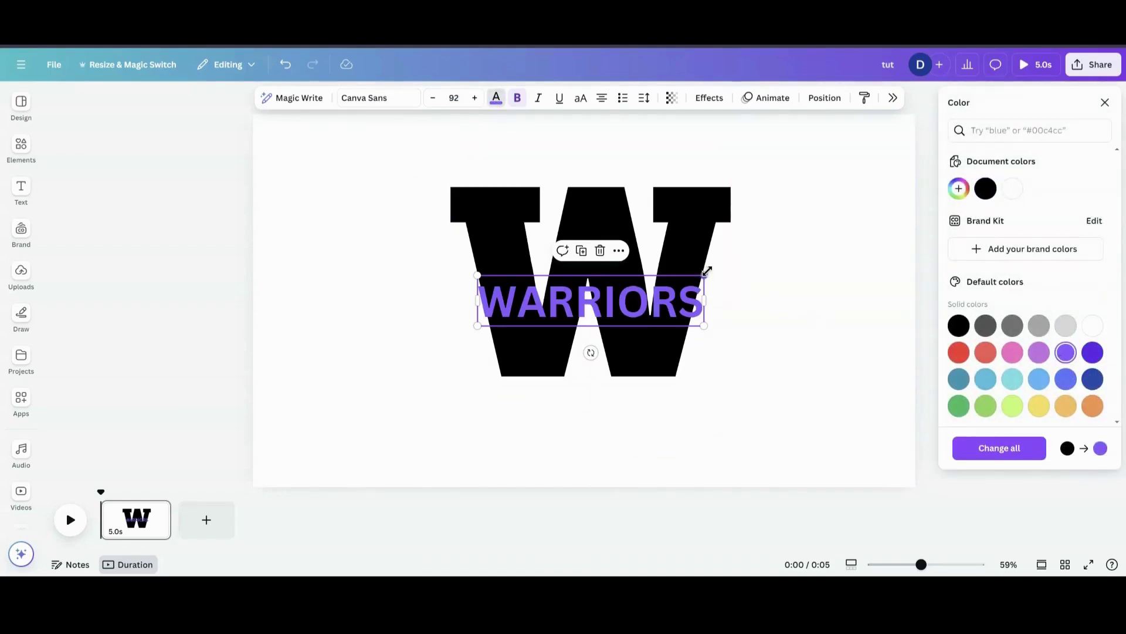
left_click_drag(707, 271, 742, 268)
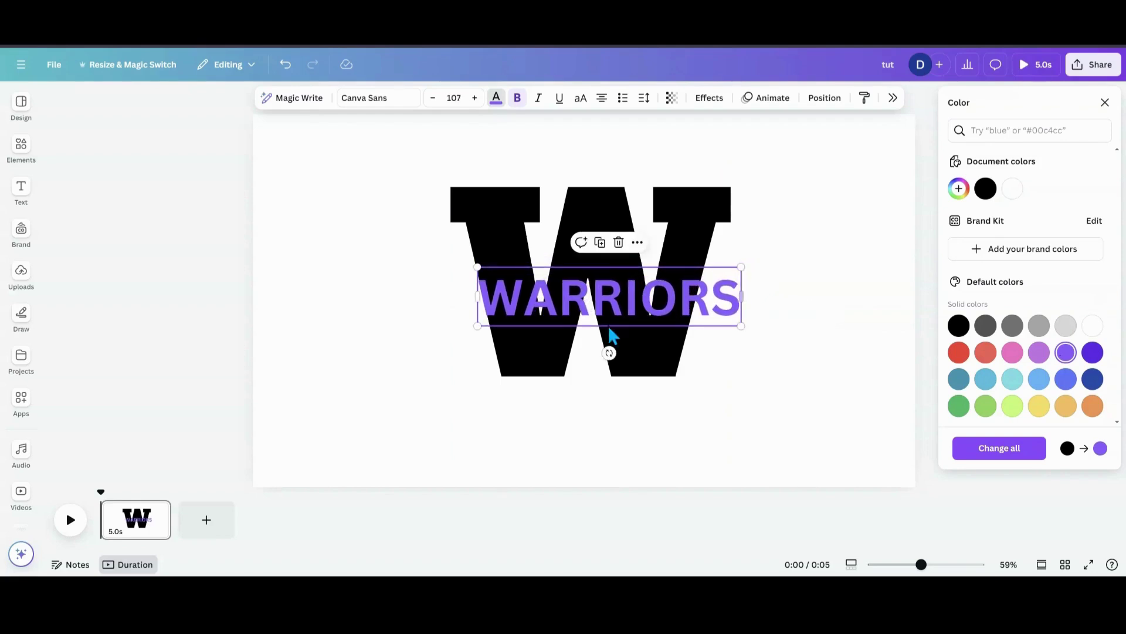
left_click_drag(477, 267, 455, 264)
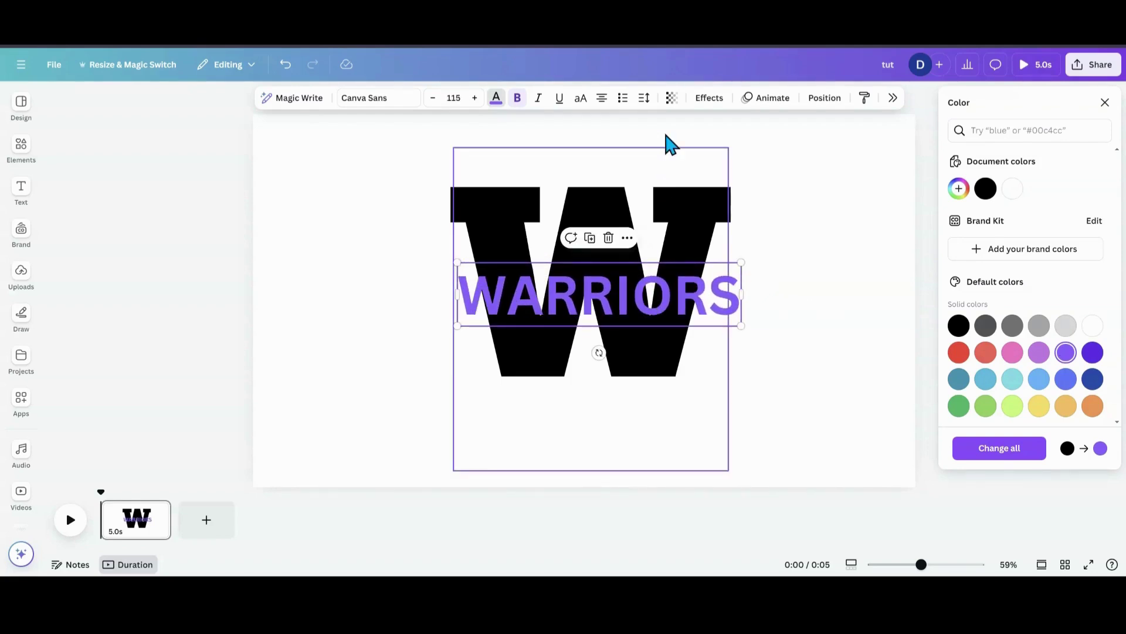
left_click(644, 98)
mouse_move(624, 195)
left_mouse_down()
mouse_move(638, 196)
mouse_move(626, 200)
left_mouse_up()
- Set WARRIORS letter spacing to 54, nudge it slightly higher, and make it white
left_click_drag(609, 154, 620, 172)
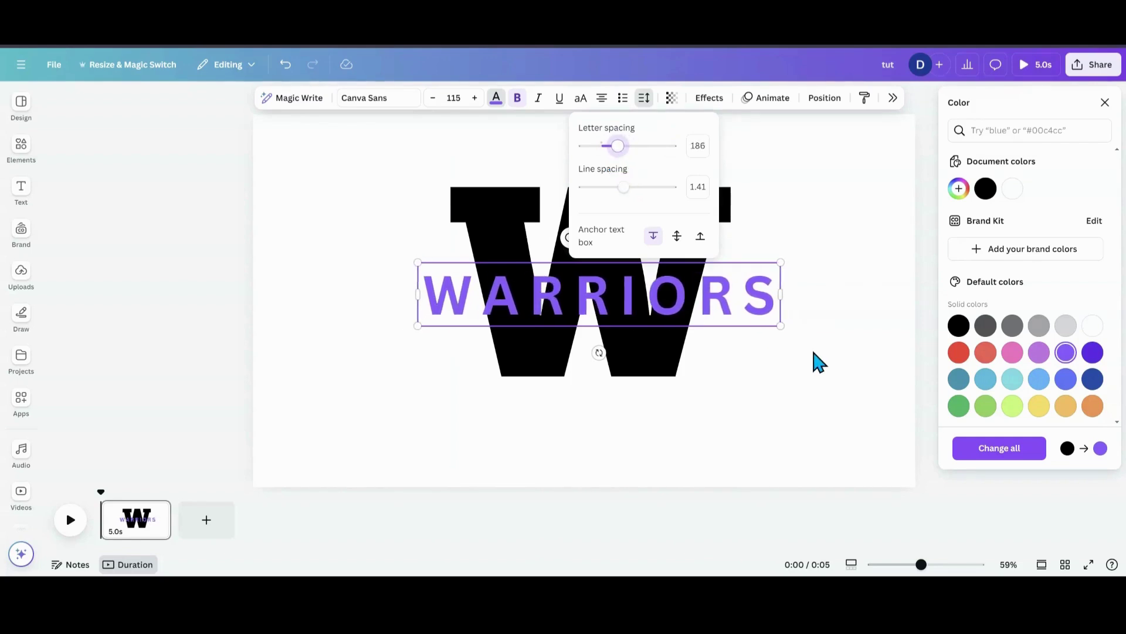
left_click(795, 354)
left_click_drag(724, 320, 724, 311)
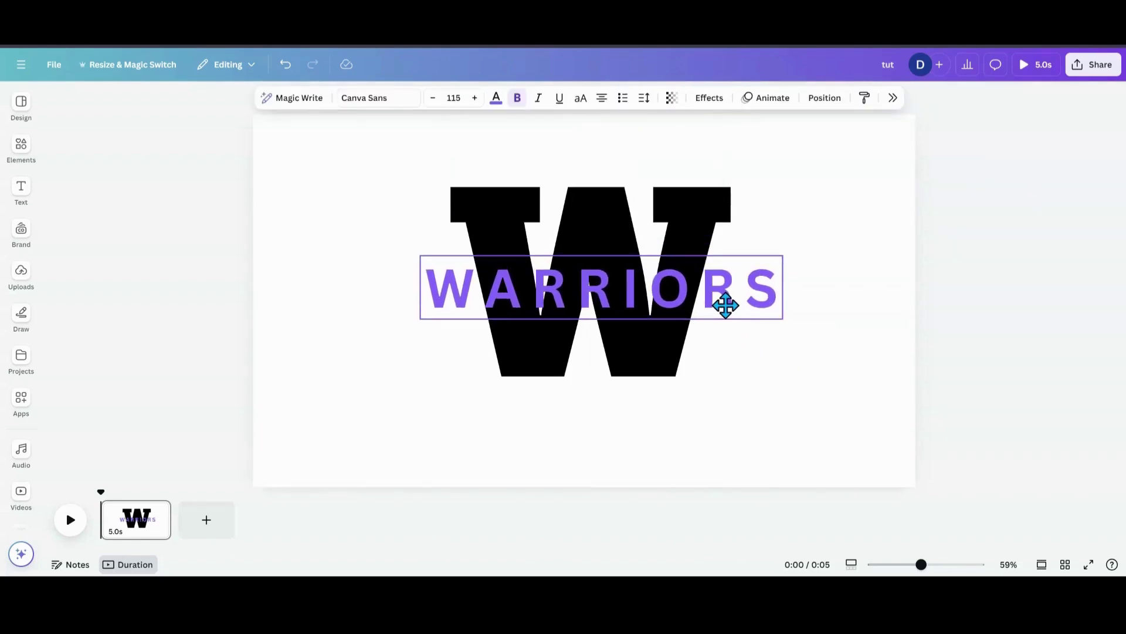
left_click(644, 97)
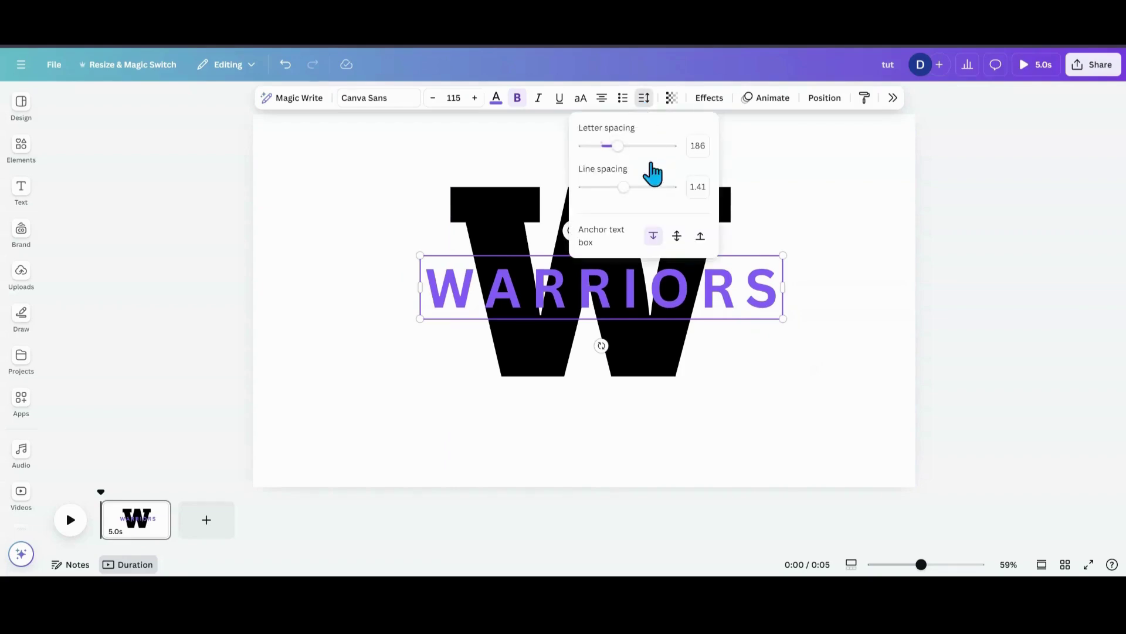
left_click_drag(623, 151, 607, 156)
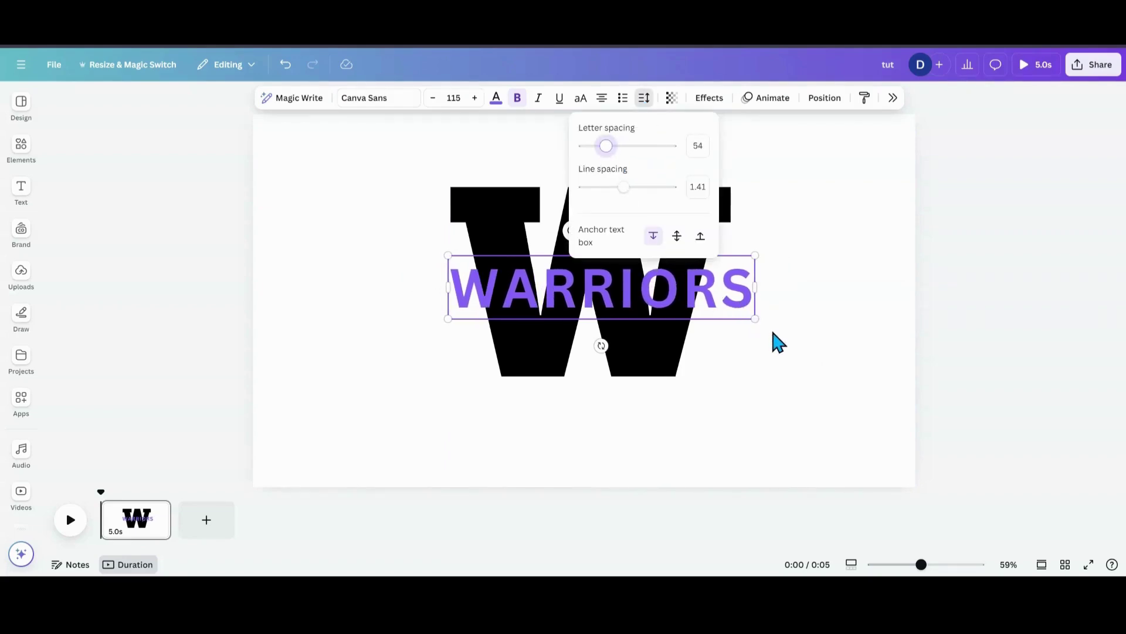
key("Escape")
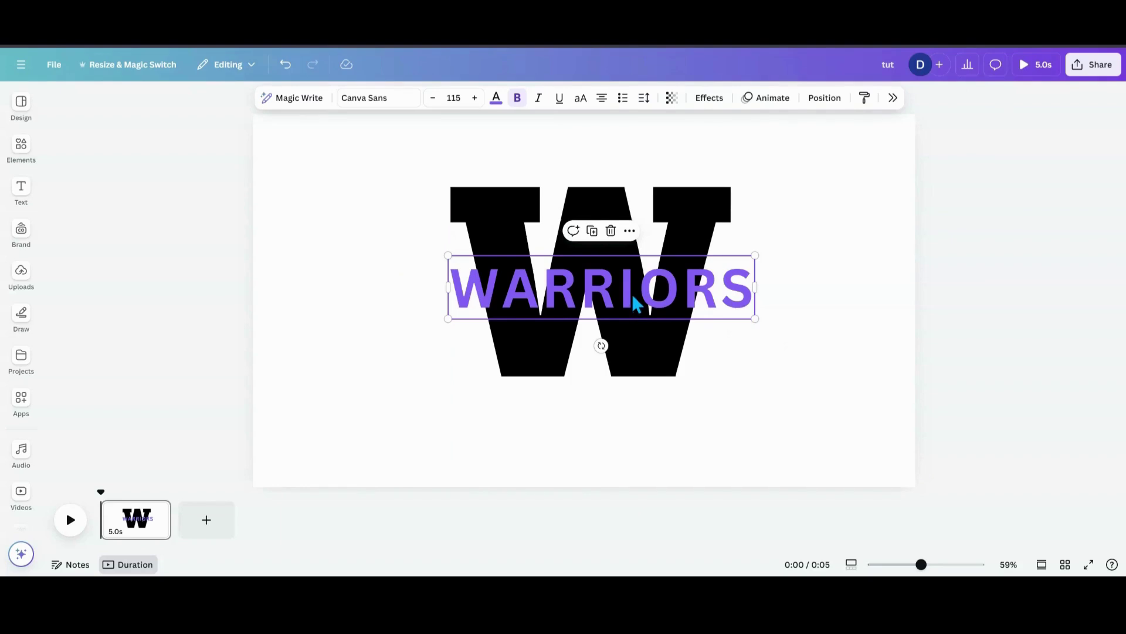
left_click_drag(636, 303, 627, 280)
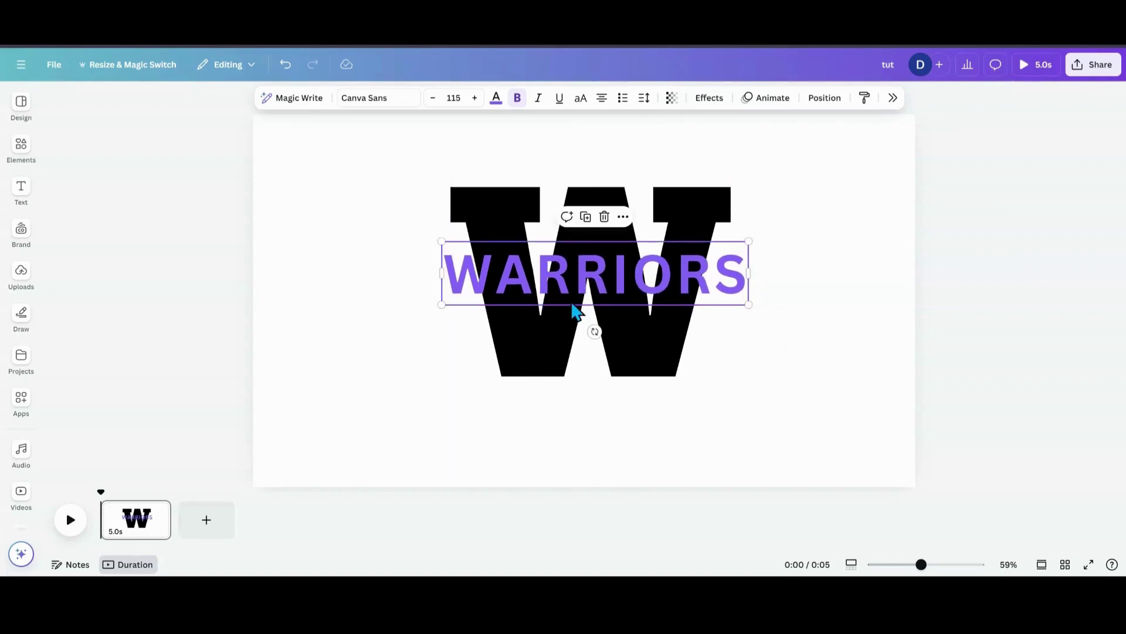
left_click(495, 97)
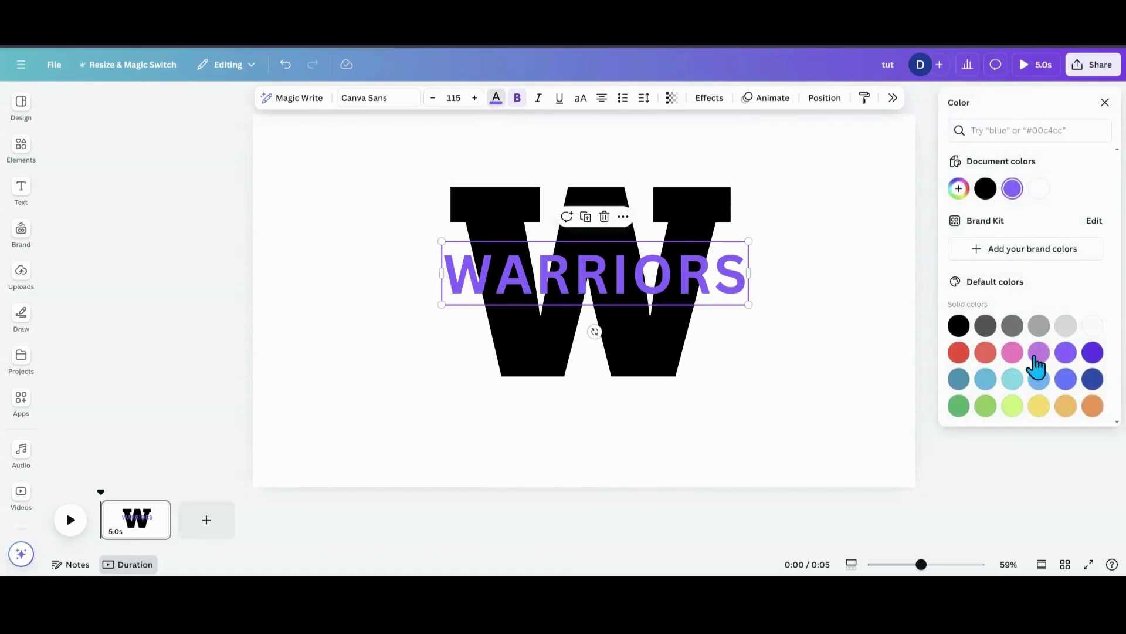
left_click(1092, 325)
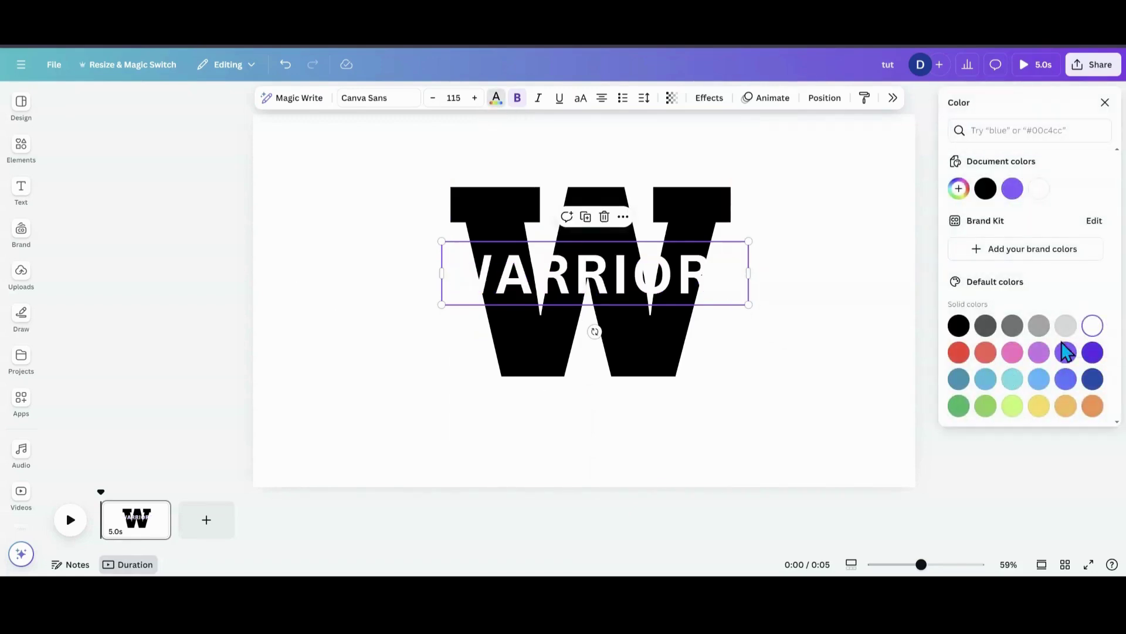
- Download the design as a PNG file
left_click(59, 66)
left_click(87, 307)
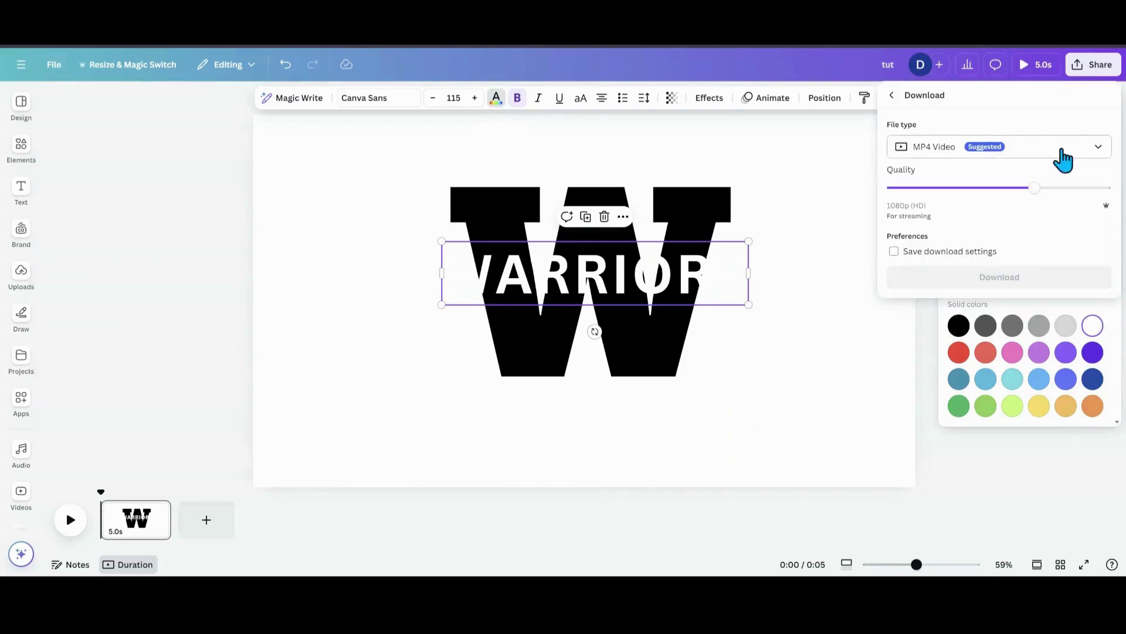
left_click(1098, 151)
left_click(1024, 229)
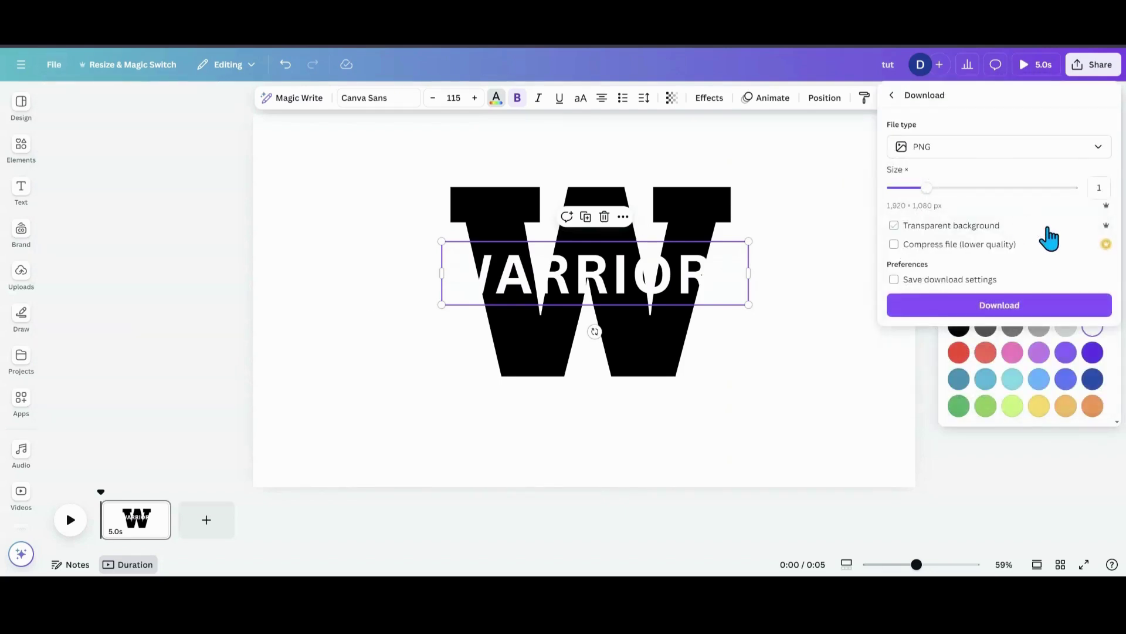
left_click(1048, 314)
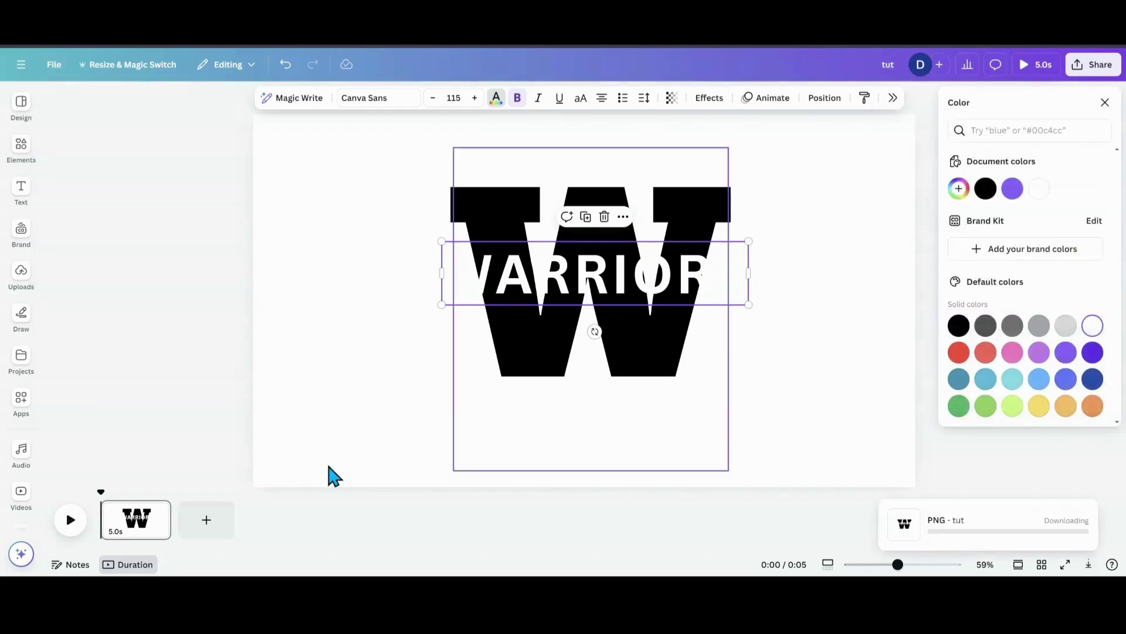
- Add a blank page 2 and upload the exported W image from the computer
left_click(204, 535)
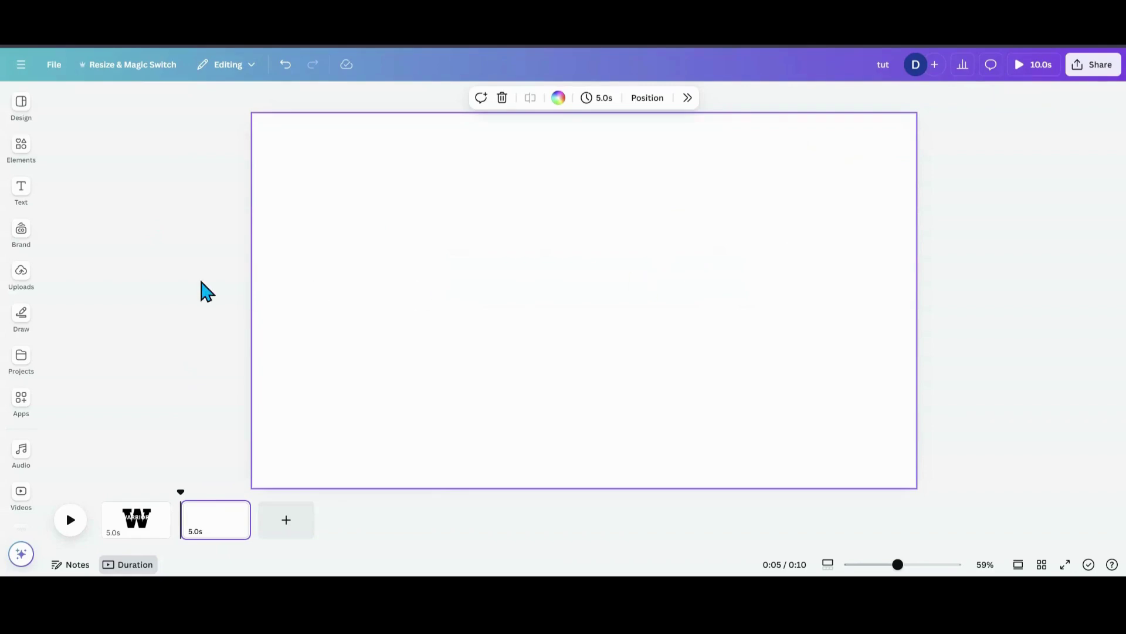
left_click(13, 286)
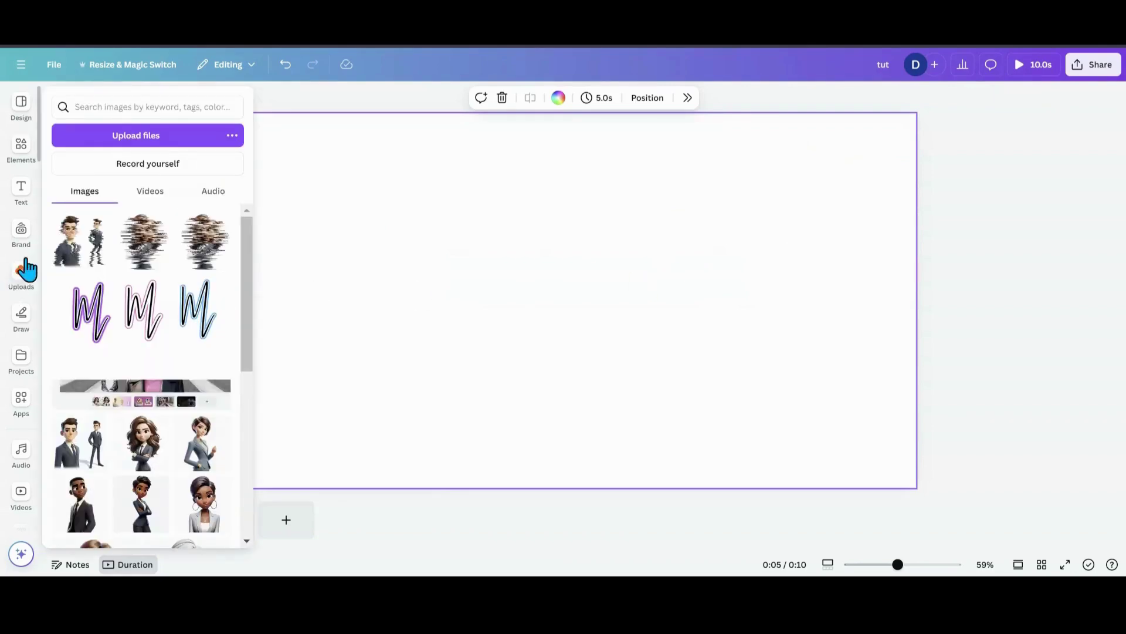
left_click(116, 140)
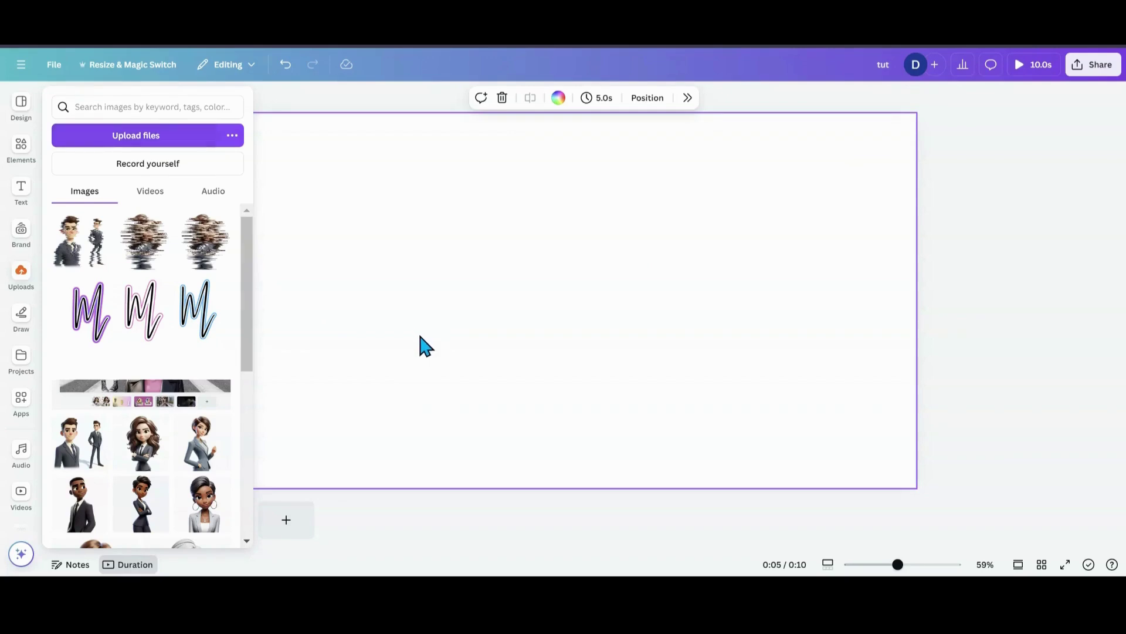
left_click(249, 255)
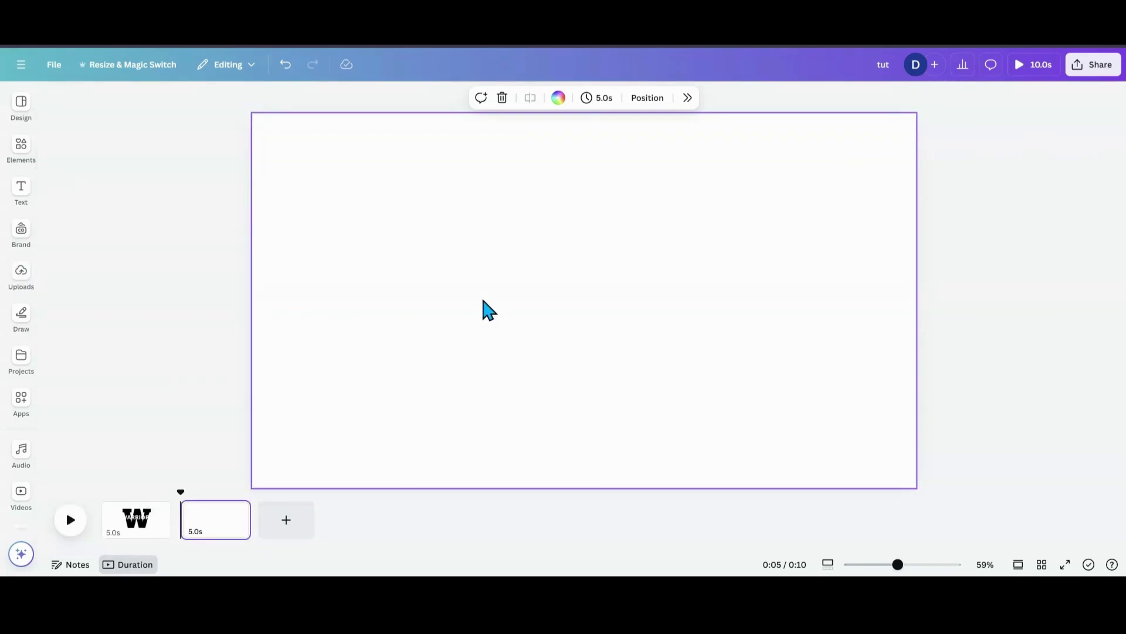
- Place the uploaded W image on page 2 and stretch it out to the page corners
left_click(23, 277)
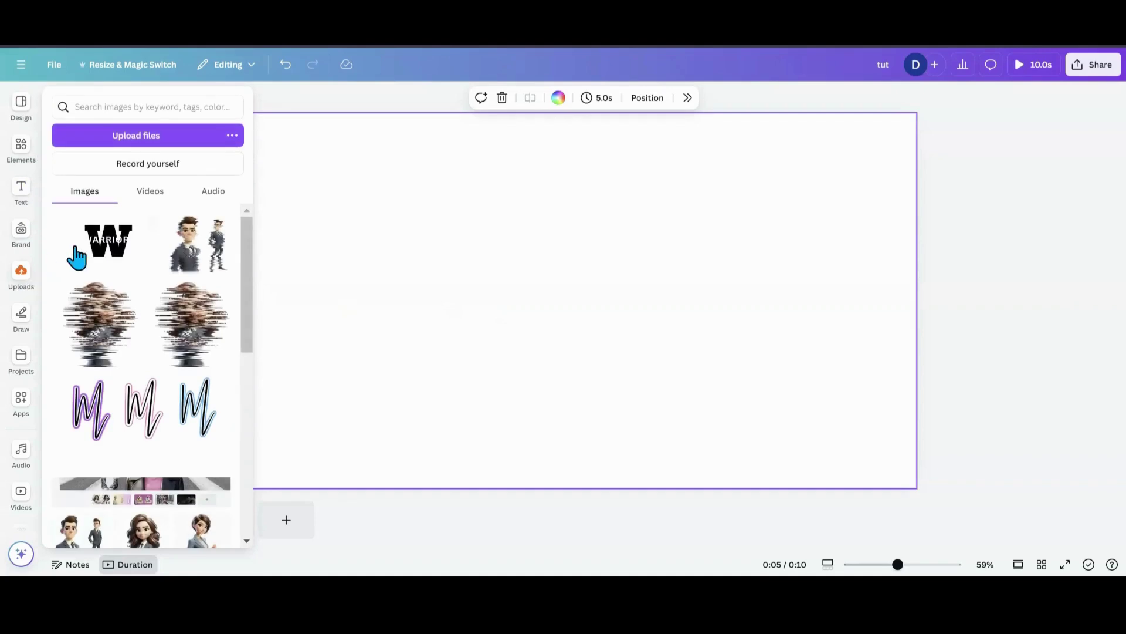
left_click(114, 244)
left_click(254, 293)
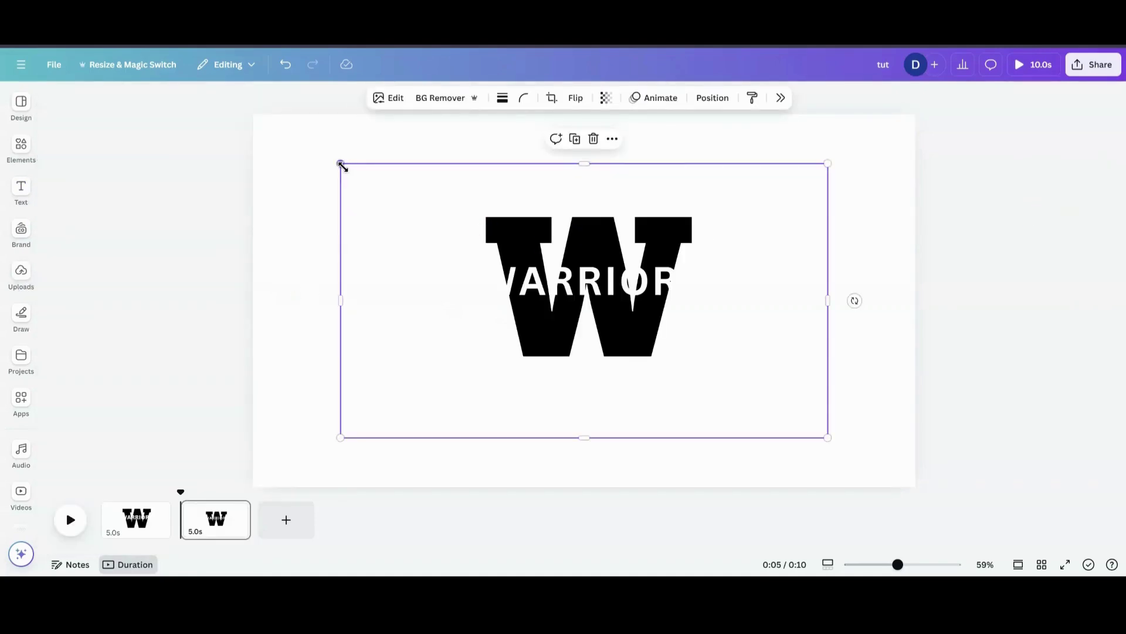
left_click_drag(341, 163, 253, 114)
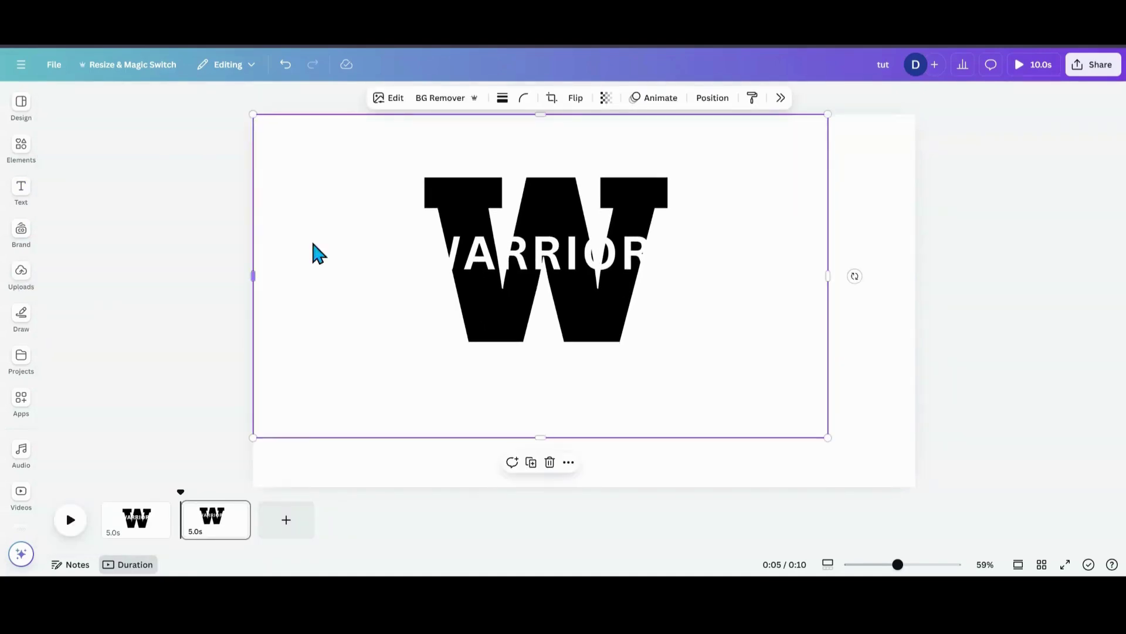
left_click_drag(828, 439, 908, 502)
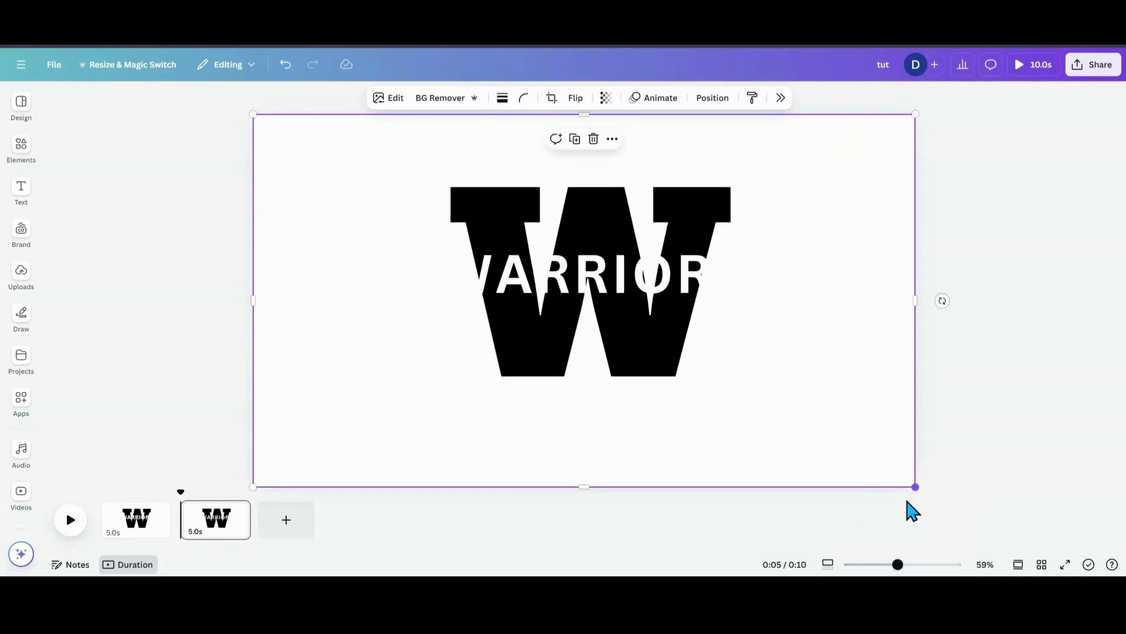
- Remove the W image's white background and trim its left and right sides inward
left_click(456, 100)
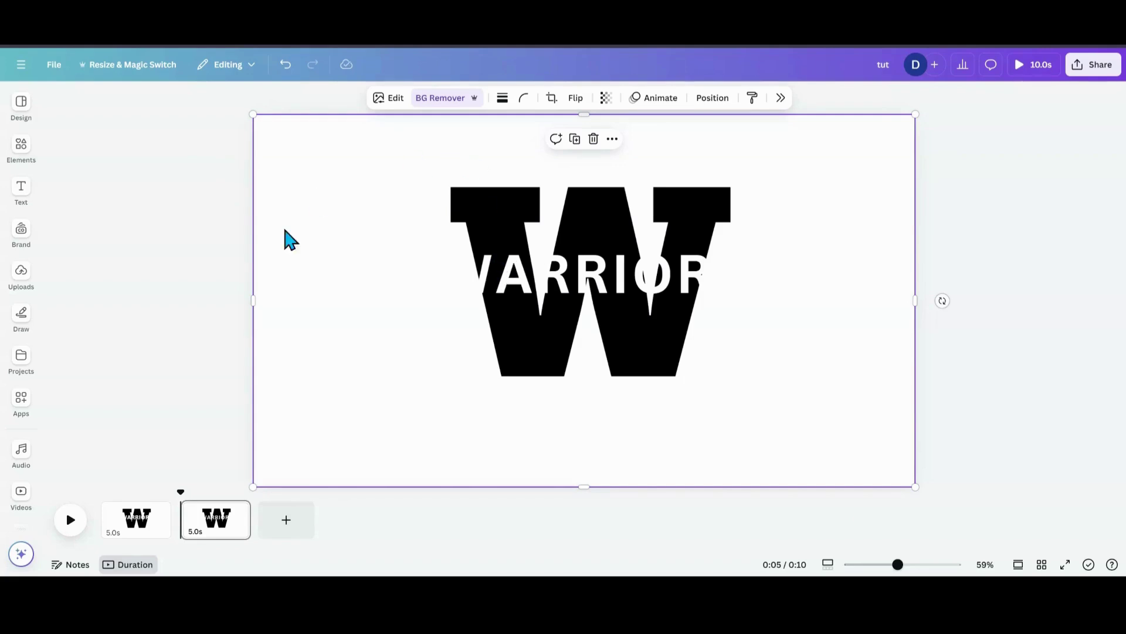
left_click_drag(253, 300, 420, 301)
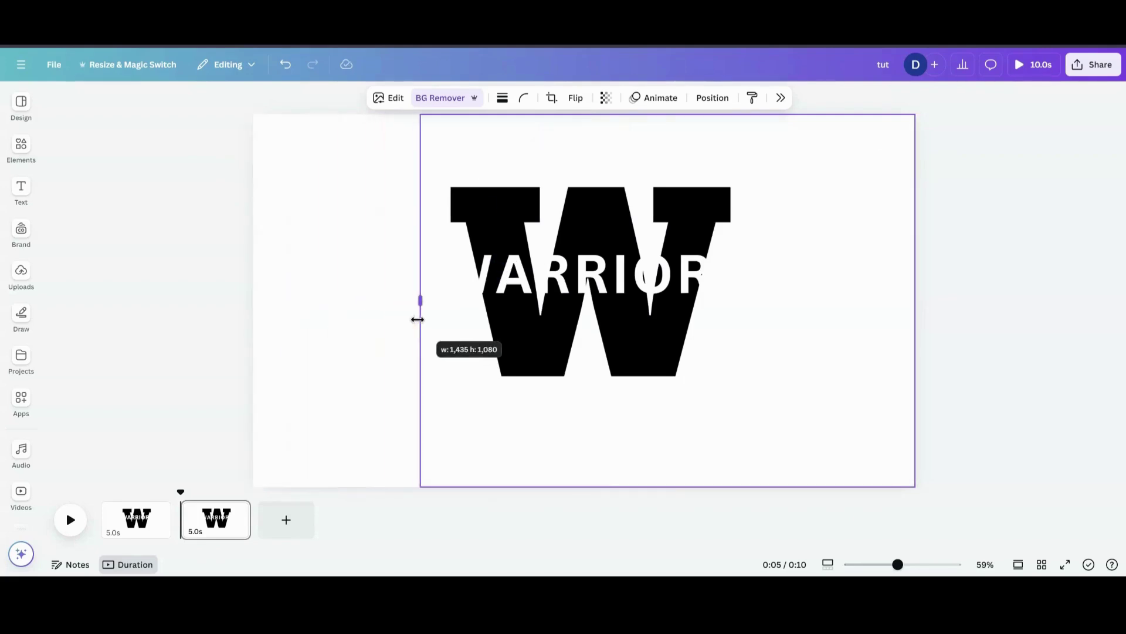
left_click_drag(915, 300, 765, 301)
- Give page 2 a blue background and reselect the W image
left_click(317, 165)
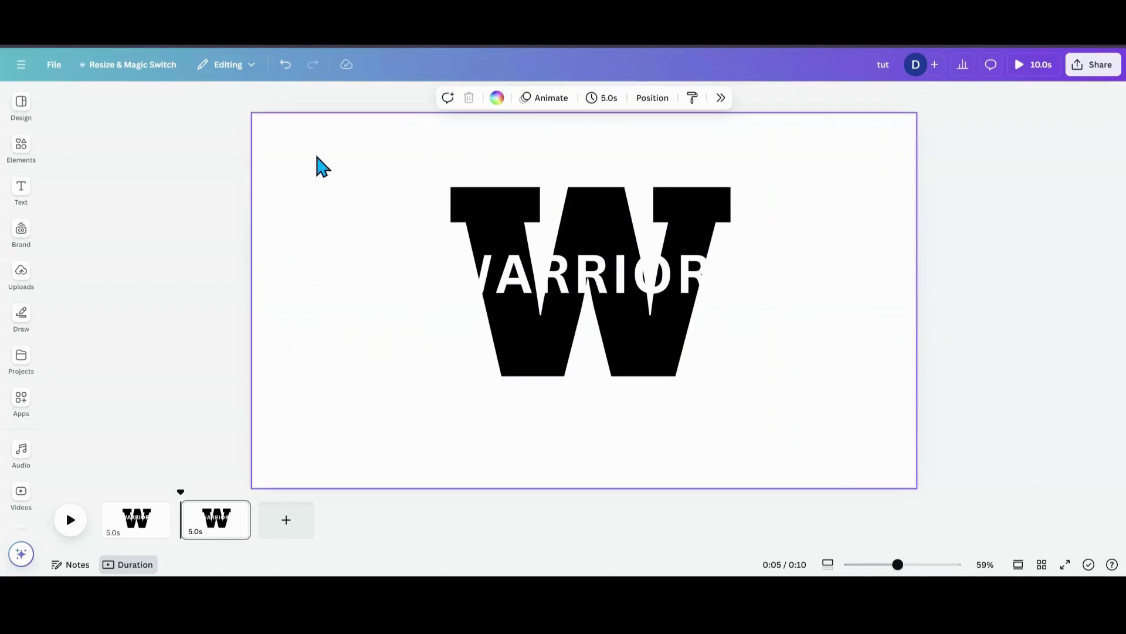
left_click(497, 97)
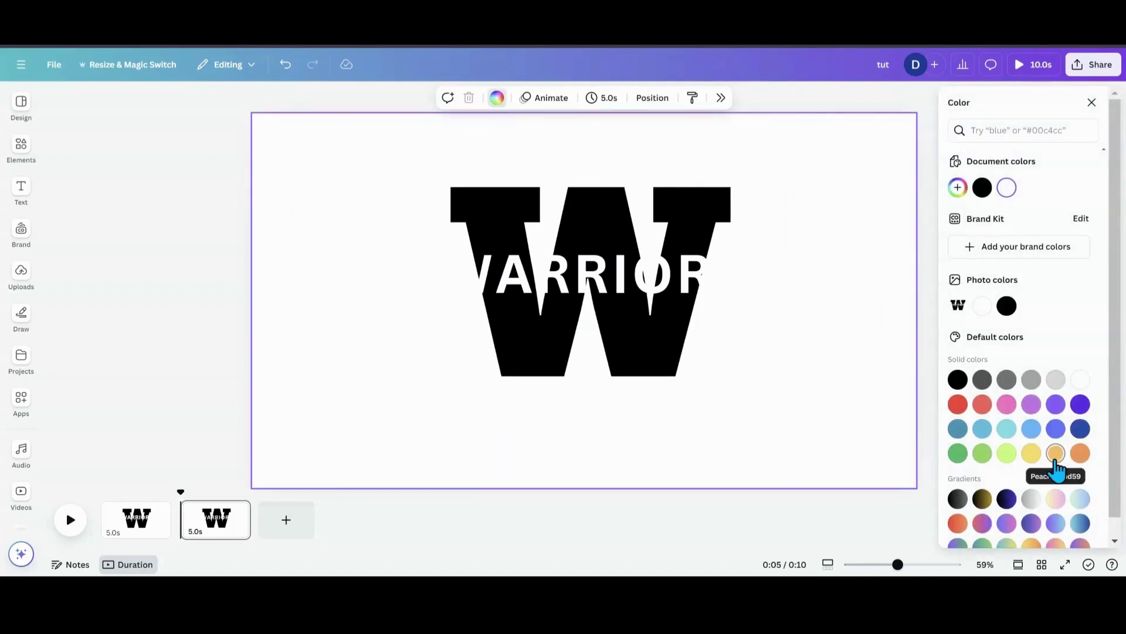
left_click(1056, 429)
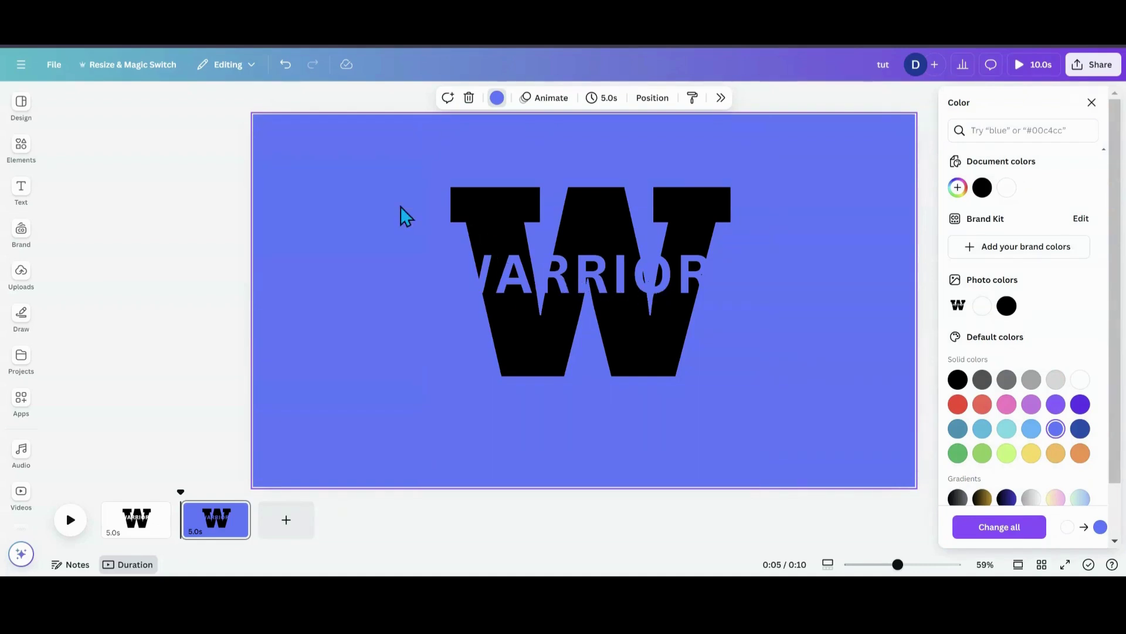
left_click(571, 214)
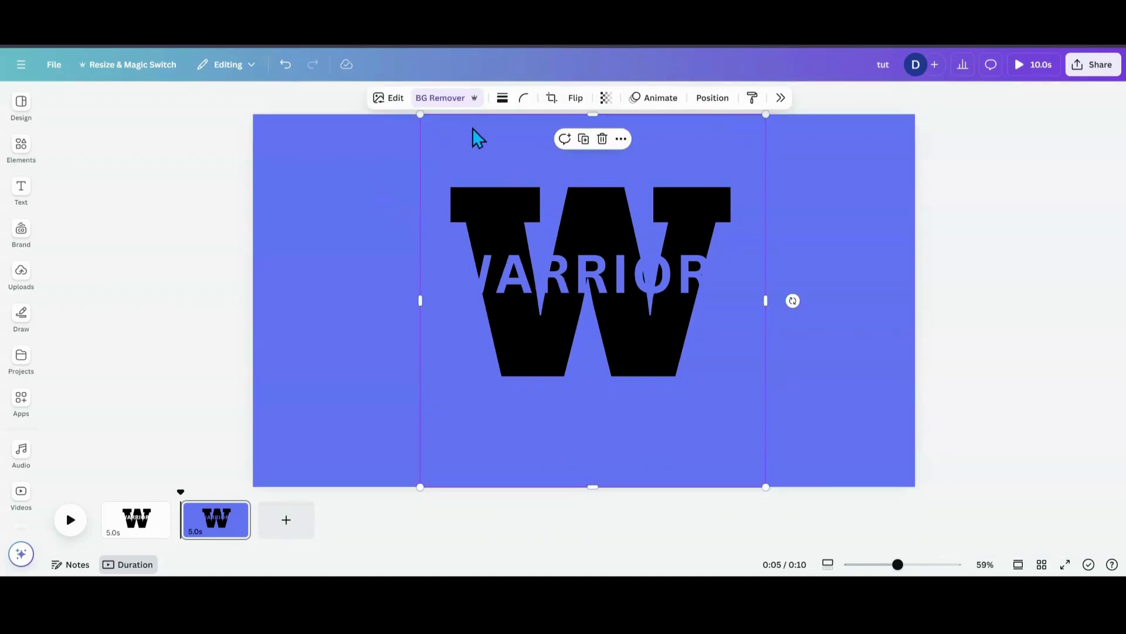
- Use the Background Remover's Restore brush to repaint the last R and the O
left_click(446, 101)
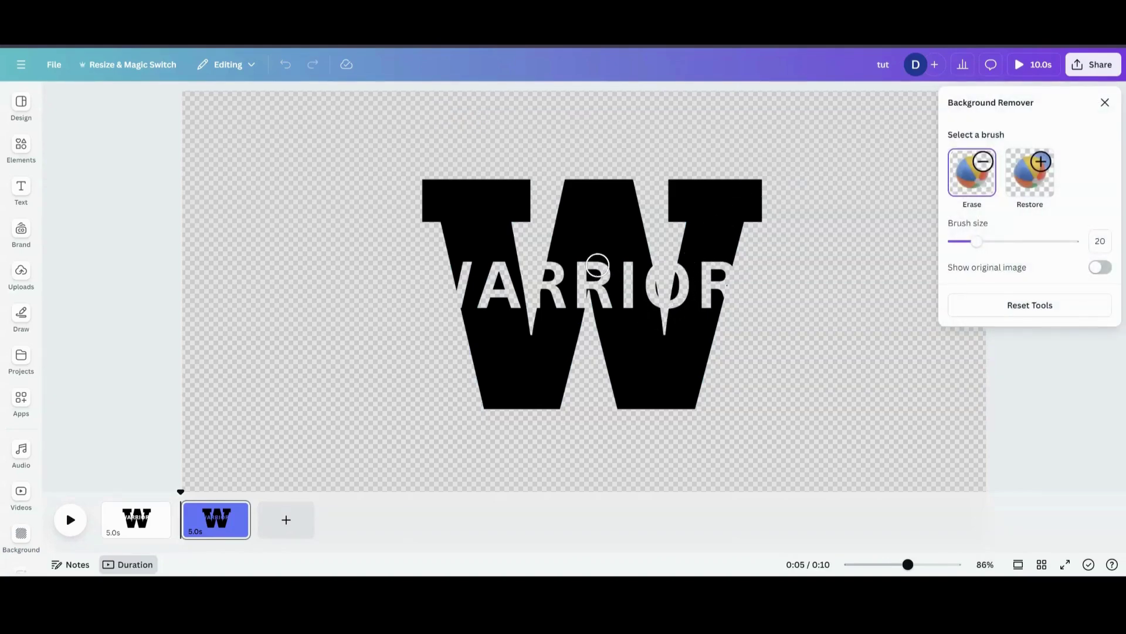
left_click(1032, 204)
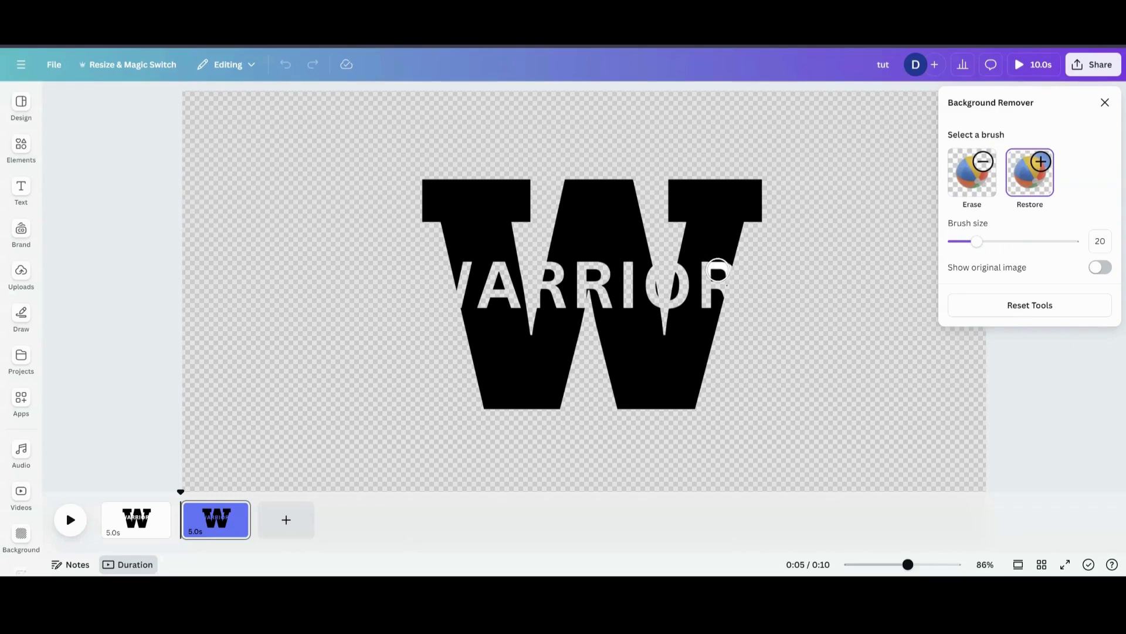
left_click_drag(717, 271, 707, 305)
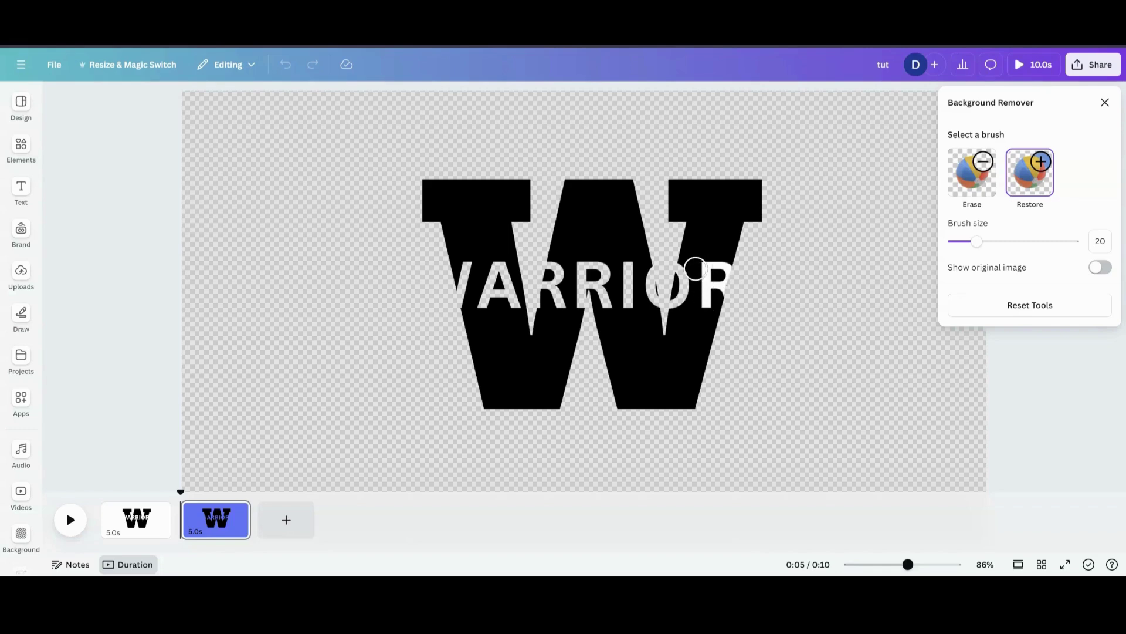
mouse_move(695, 268)
left_mouse_down()
mouse_move(682, 305)
mouse_move(686, 271)
mouse_move(687, 291)
mouse_move(648, 320)
left_mouse_up()
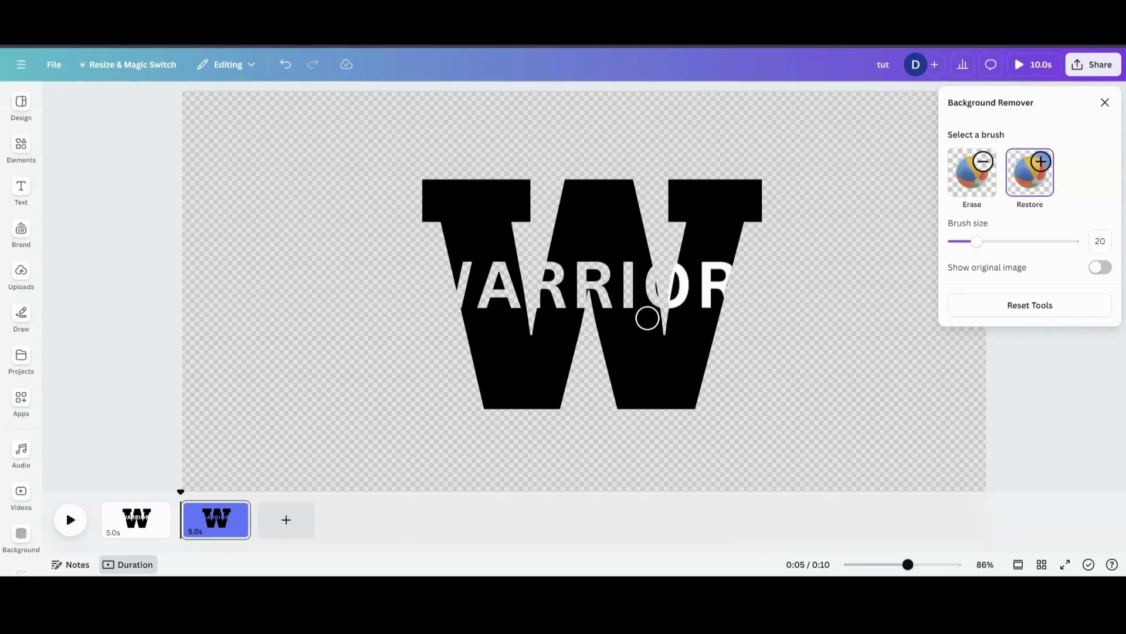
mouse_move(648, 313)
left_mouse_down()
mouse_move(640, 271)
mouse_move(626, 307)
mouse_move(611, 305)
mouse_move(590, 256)
mouse_move(566, 307)
mouse_move(557, 273)
mouse_move(547, 331)
mouse_move(528, 358)
mouse_move(496, 273)
mouse_move(474, 309)
mouse_move(472, 266)
mouse_move(473, 299)
left_mouse_up()
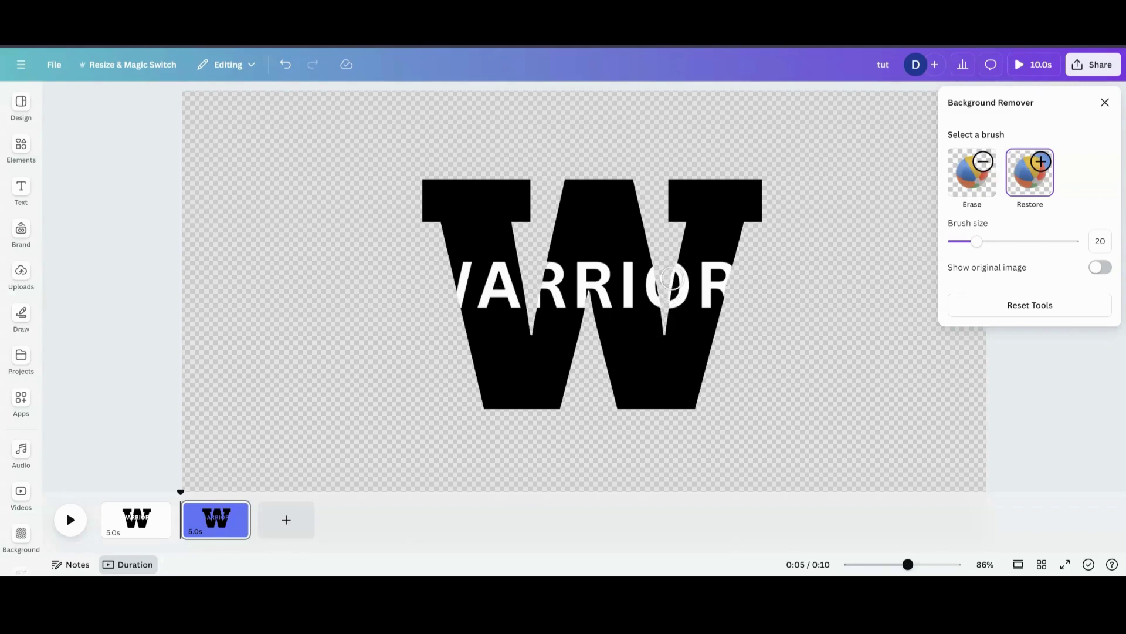
- Switch to a smaller Erase brush, then close the Background Remover
left_click(981, 201)
left_click_drag(976, 242, 958, 241)
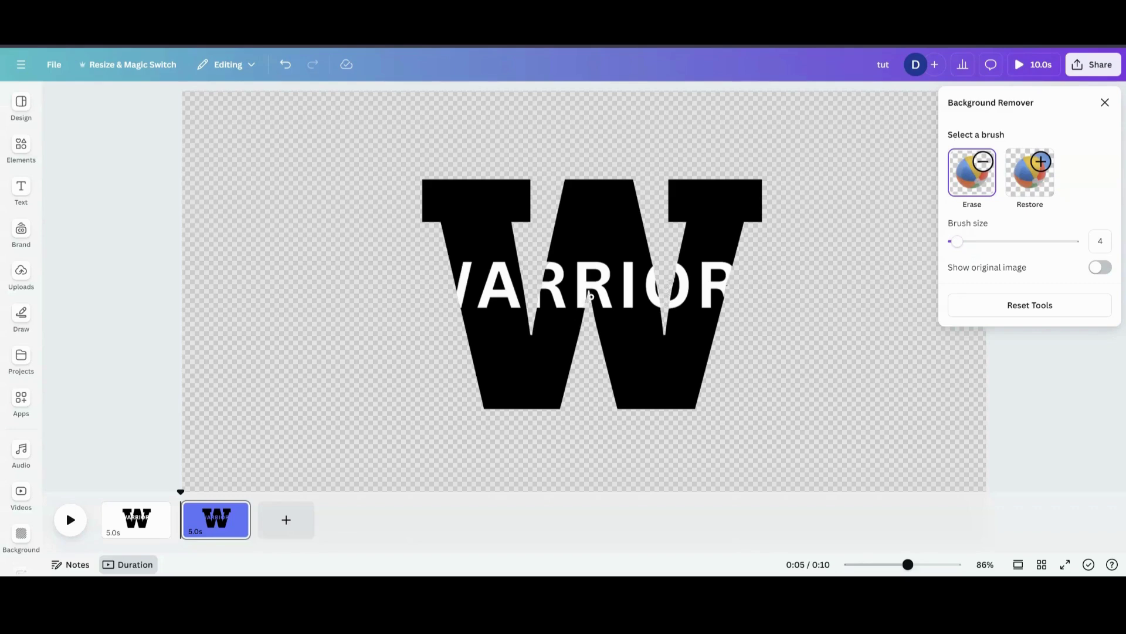
left_click(1104, 105)
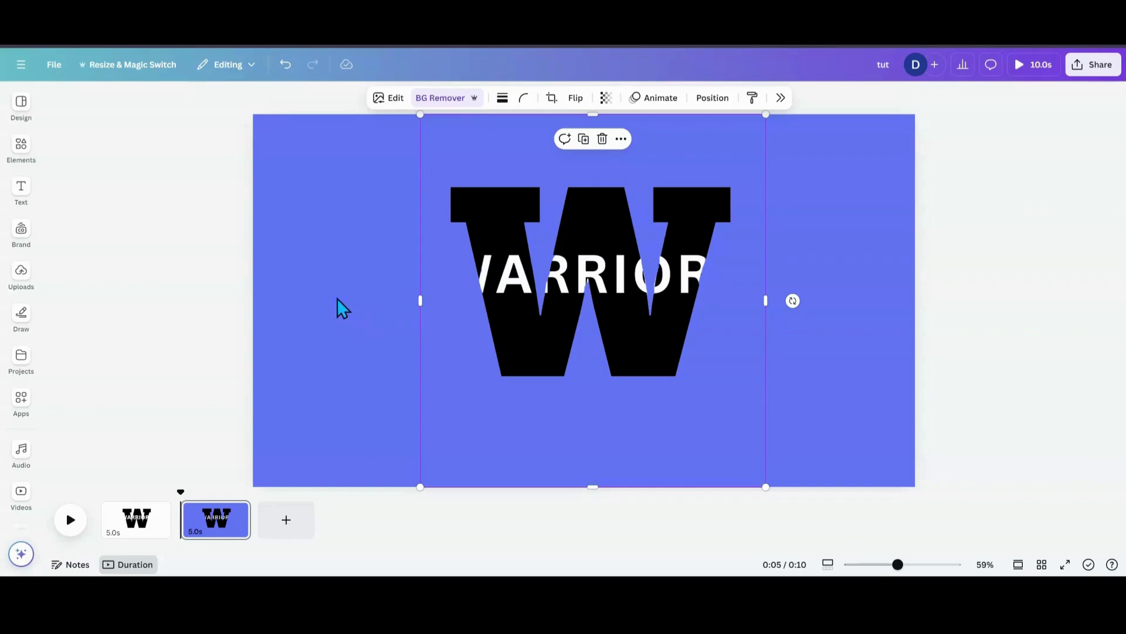
- Recolour page 1's WARRIORS text black, then go back to page 2
left_click(127, 540)
left_click(556, 293)
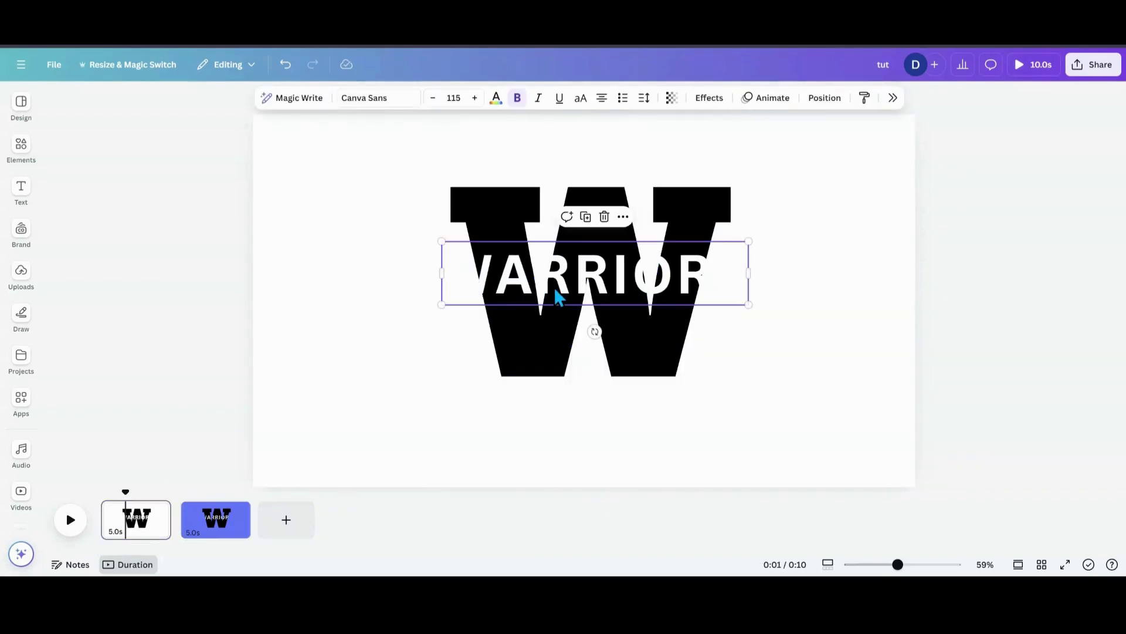
left_click(496, 99)
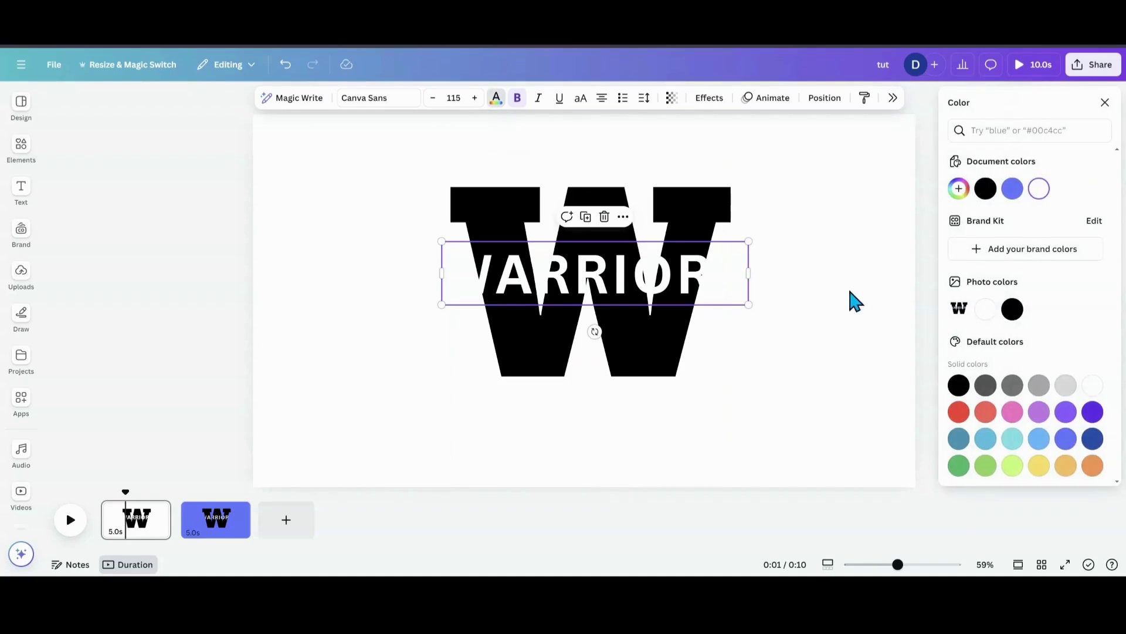
left_click(1010, 312)
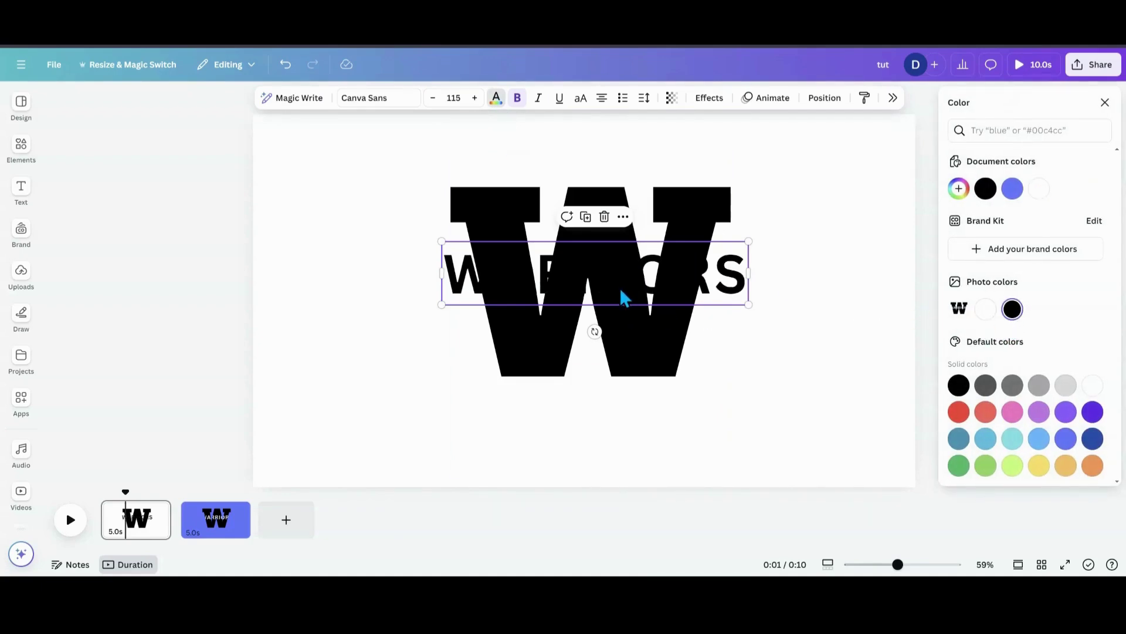
left_click(229, 534)
- Move the black WARRIORS text layer below the W image in the layer order
left_click(575, 296)
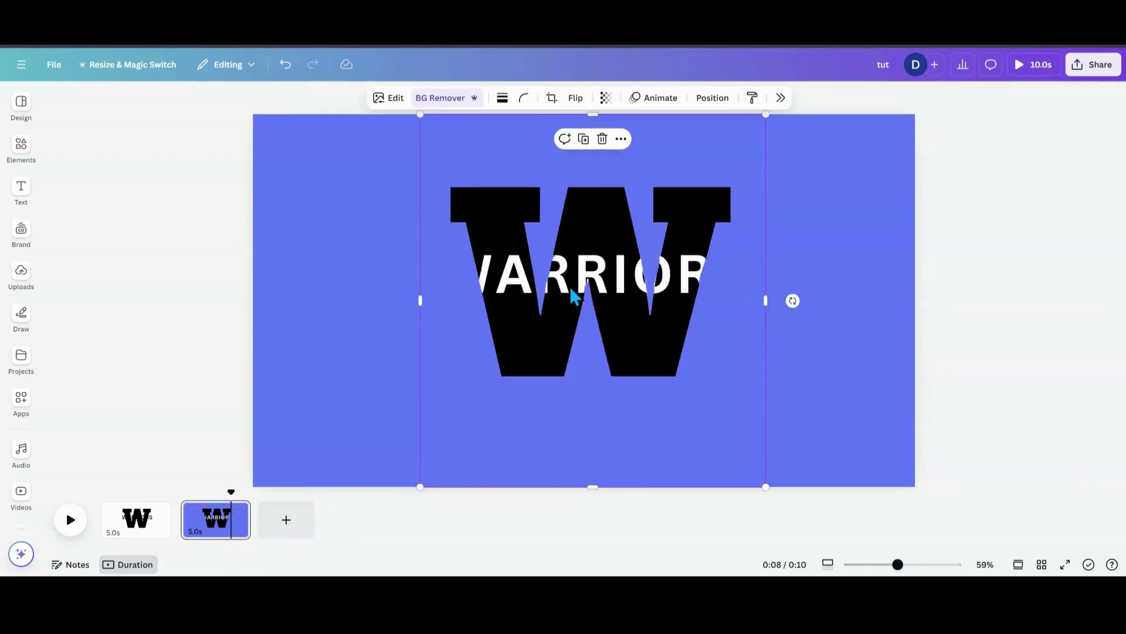
left_click(575, 296)
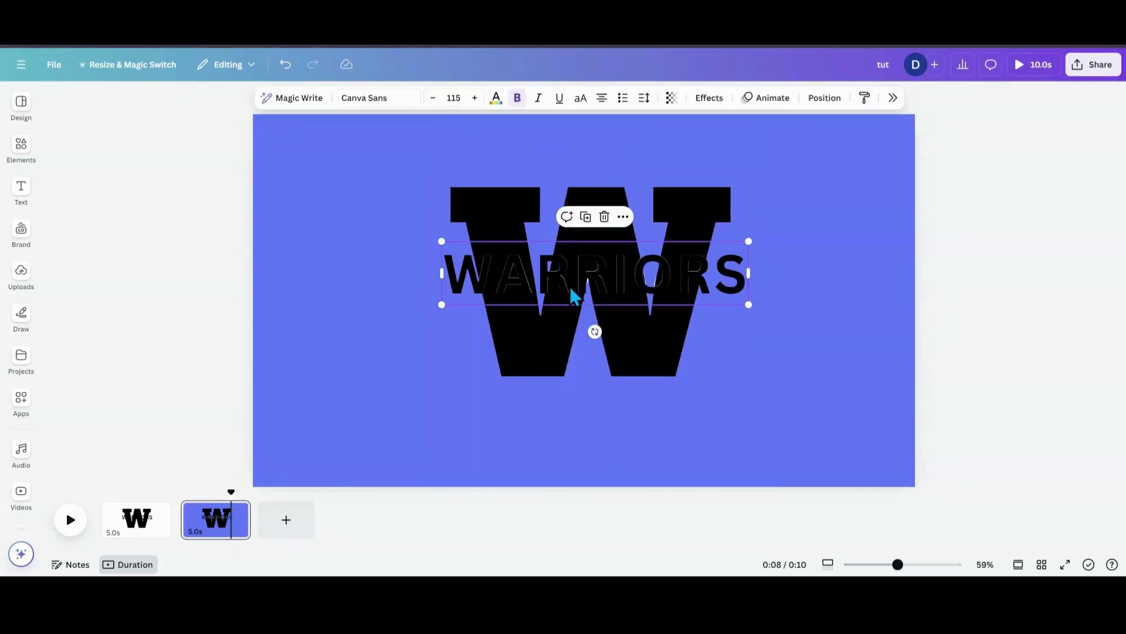
left_click(821, 99)
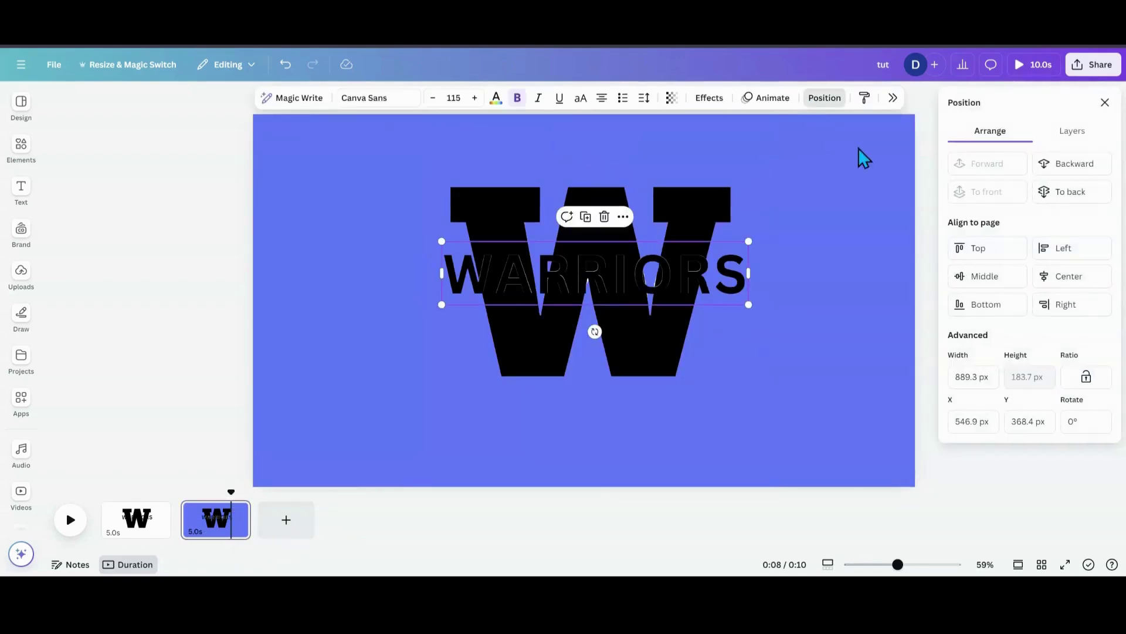
left_click(1100, 138)
left_click_drag(1042, 210, 1041, 268)
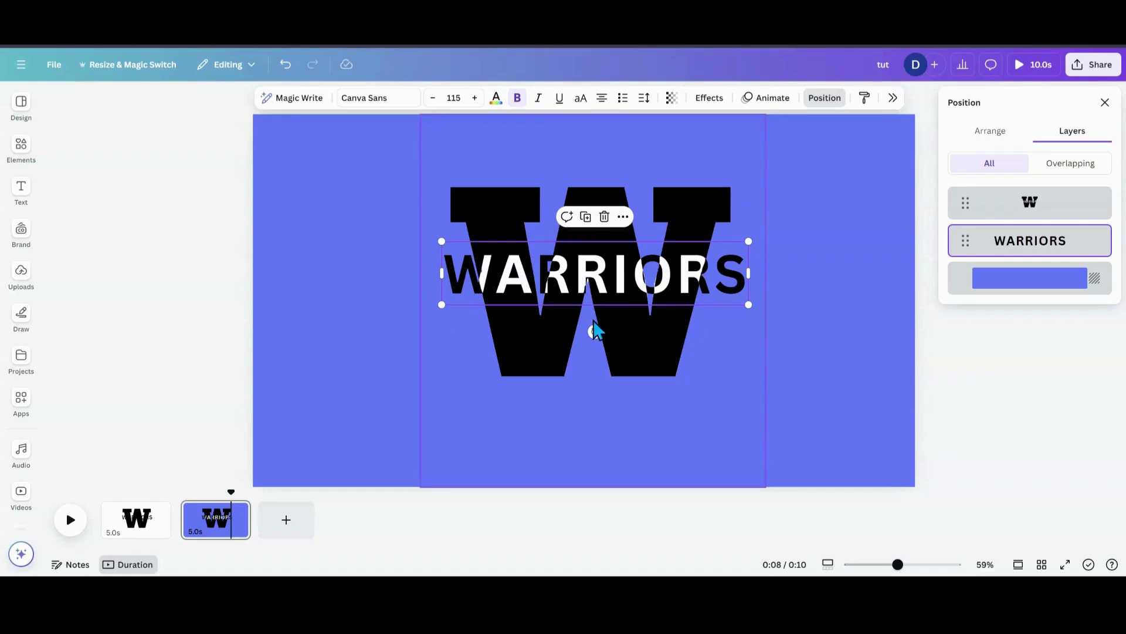
- Set the page 2 background colour to white
left_click(368, 136)
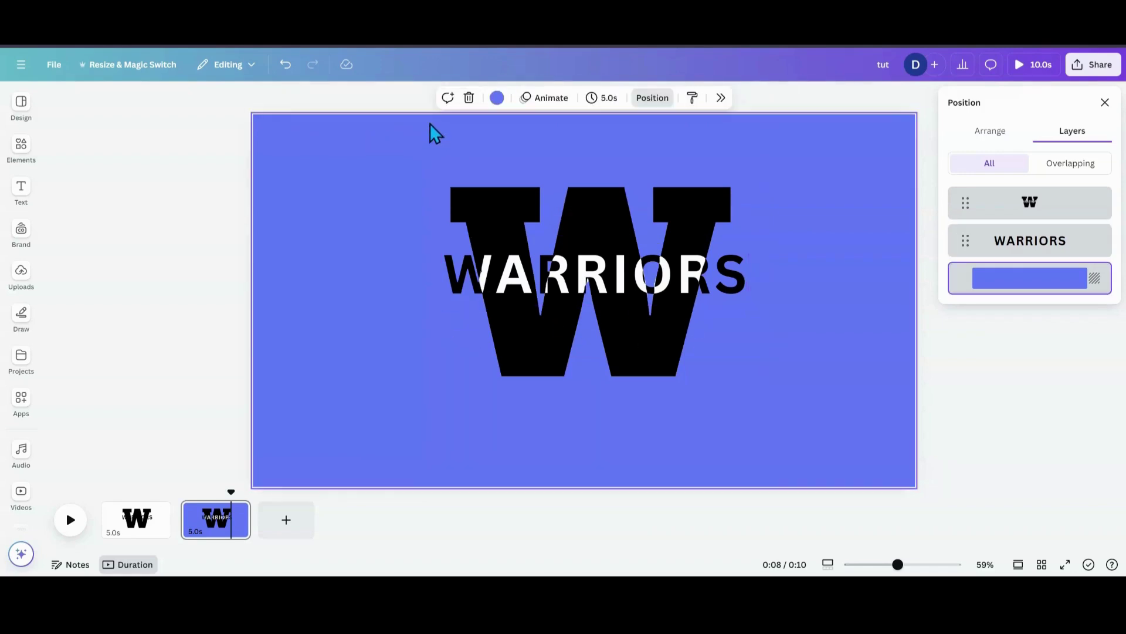
left_click(497, 97)
left_click(979, 309)
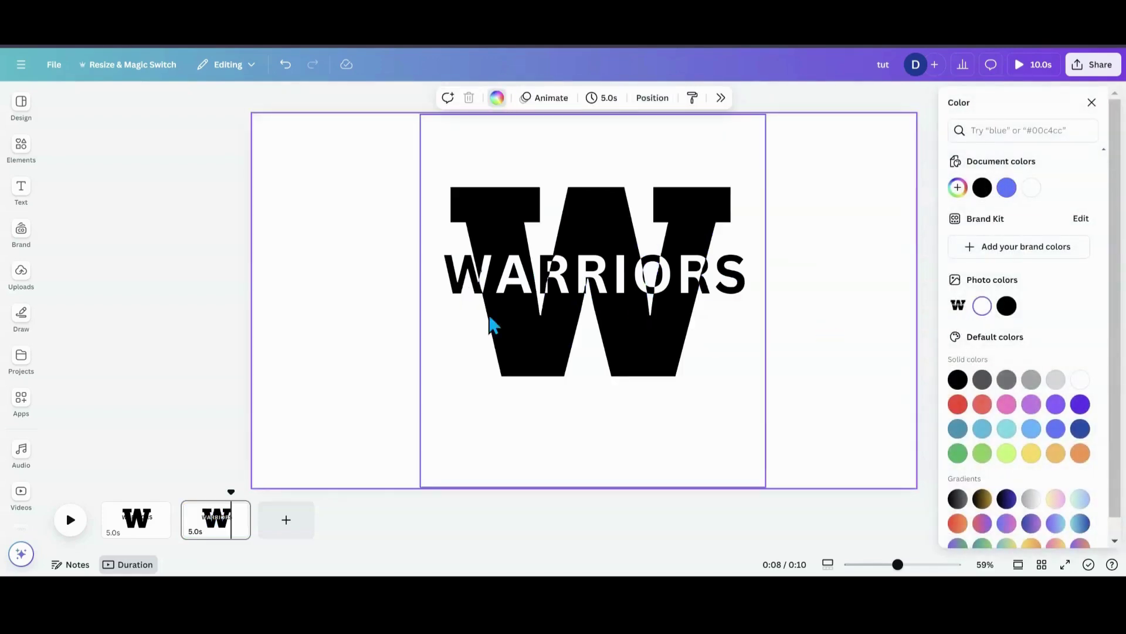